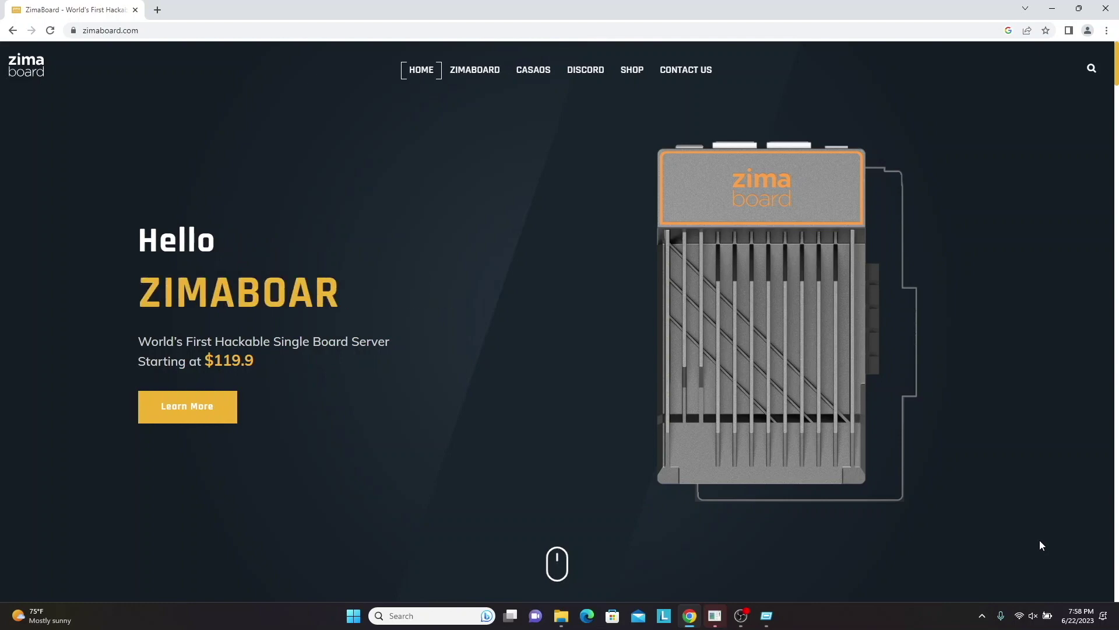
# From proxmox.com's Proxmox Virtual Environment ISO Images page, download the Proxmox VE 7.4 ISO Installer.
pyautogui.scroll(-8, 1040, 544)
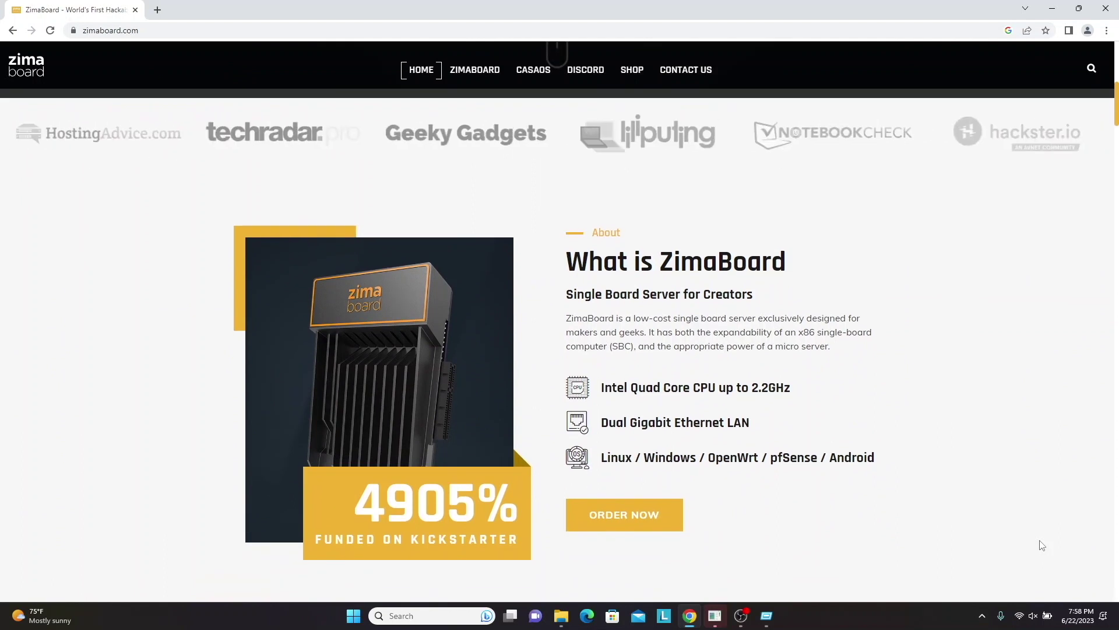
pyautogui.scroll(-10, 1042, 545)
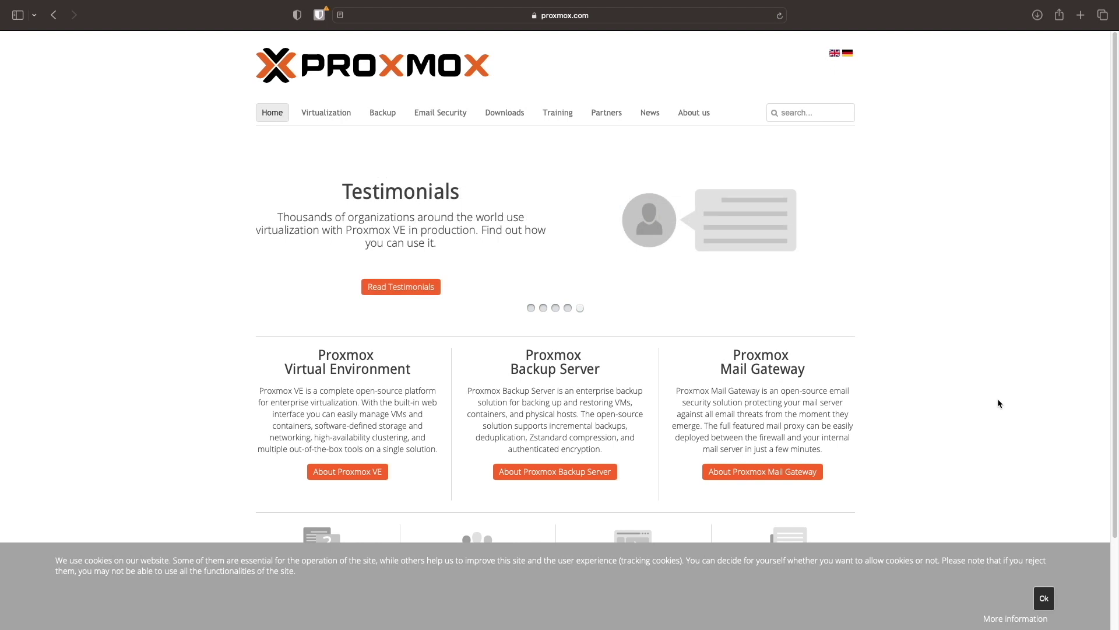
pyautogui.click(518, 120)
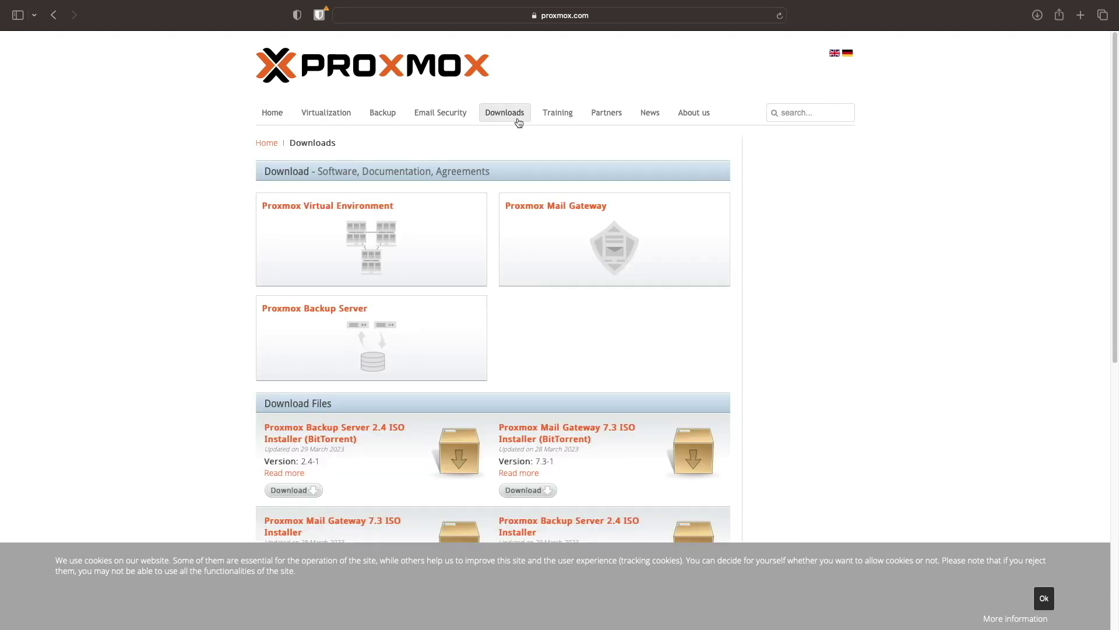
pyautogui.click(397, 213)
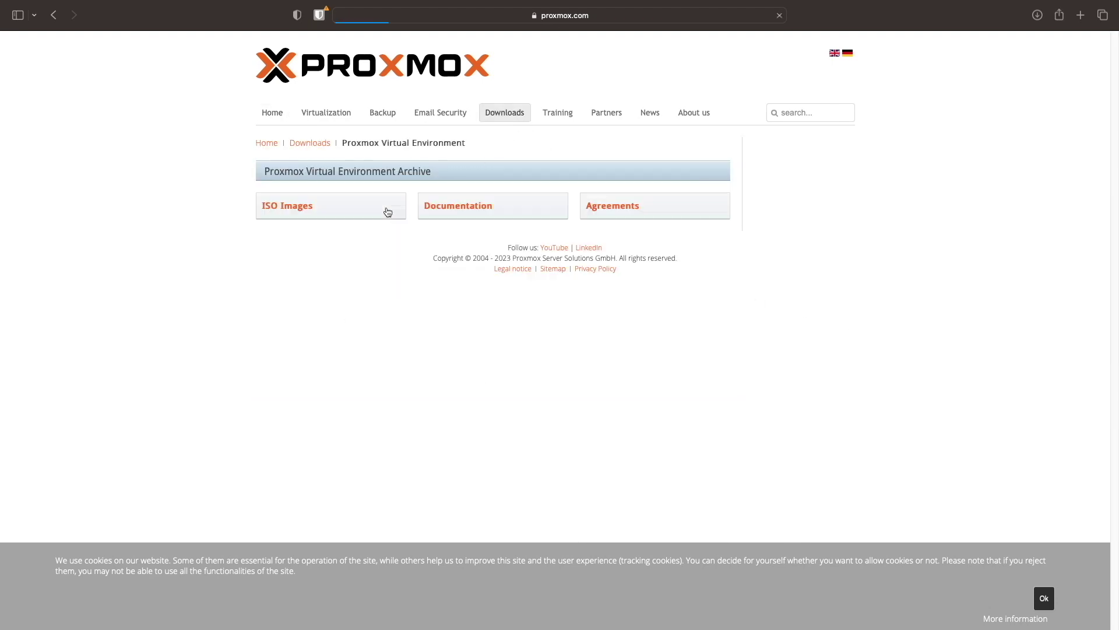
pyautogui.click(305, 208)
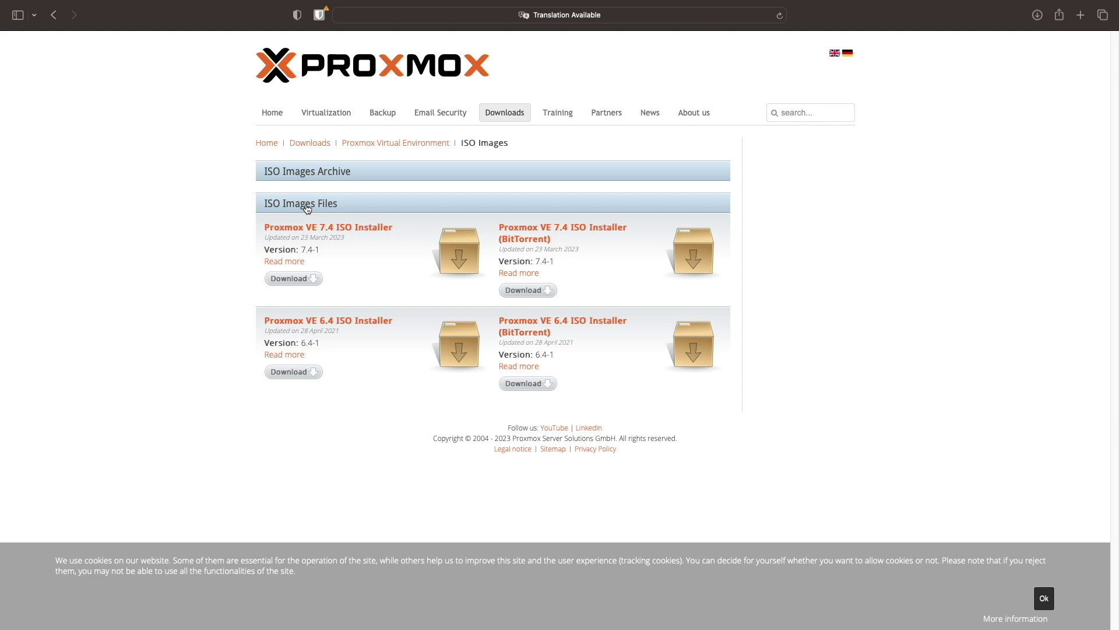
pyautogui.click(298, 282)
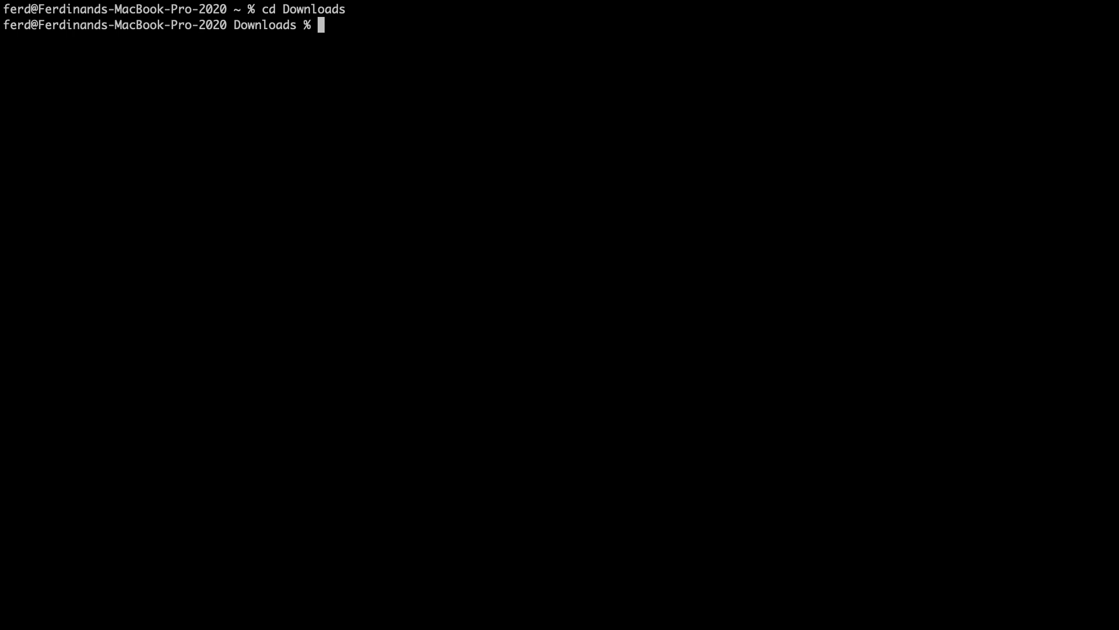
# Convert the Proxmox VE 7.4-1 ISO to UDRW with hdiutil and rename the output proxmox-ve_7.4-1.img.
pyautogui.write('hdiutil convert -format UDRW -')
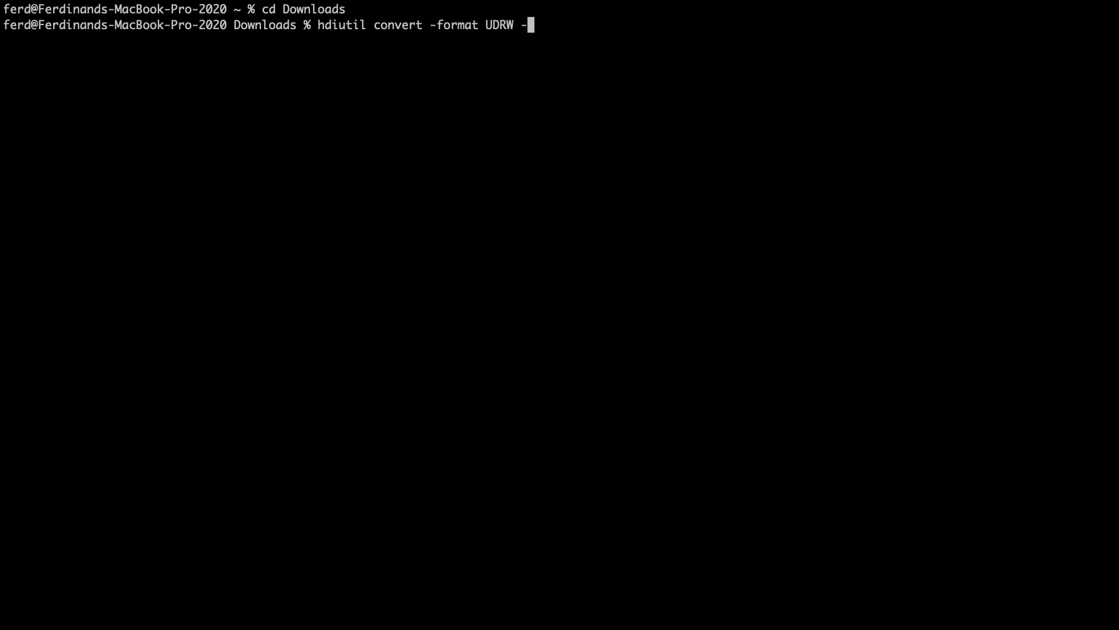
pyautogui.write('o proxmox-ve_7.4-1.img proxmox-ve')
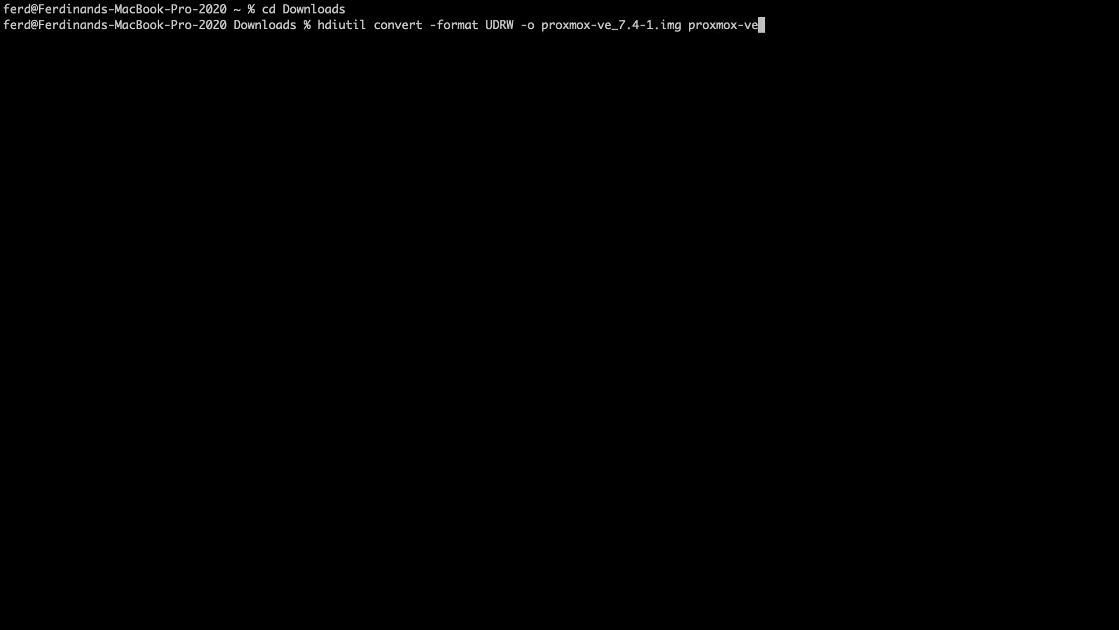
pyautogui.press('Tab')
pyautogui.press('Return')
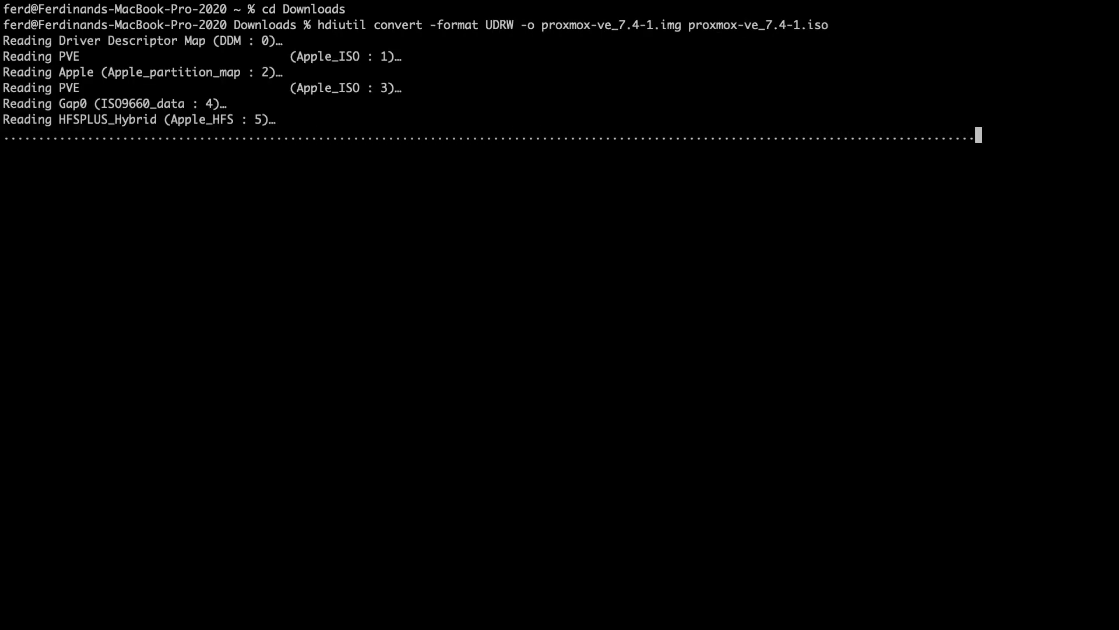
pyautogui.write('mv proxmox-ve_7.4-1.img.dmg ')
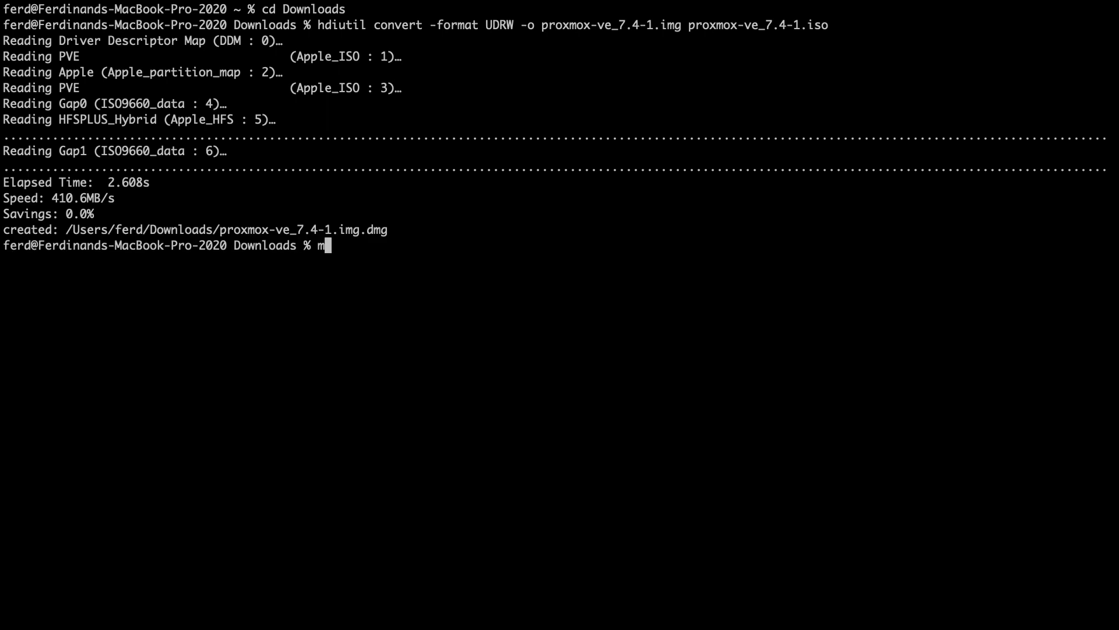
pyautogui.write('proxmox-ve_7.4-1.img')
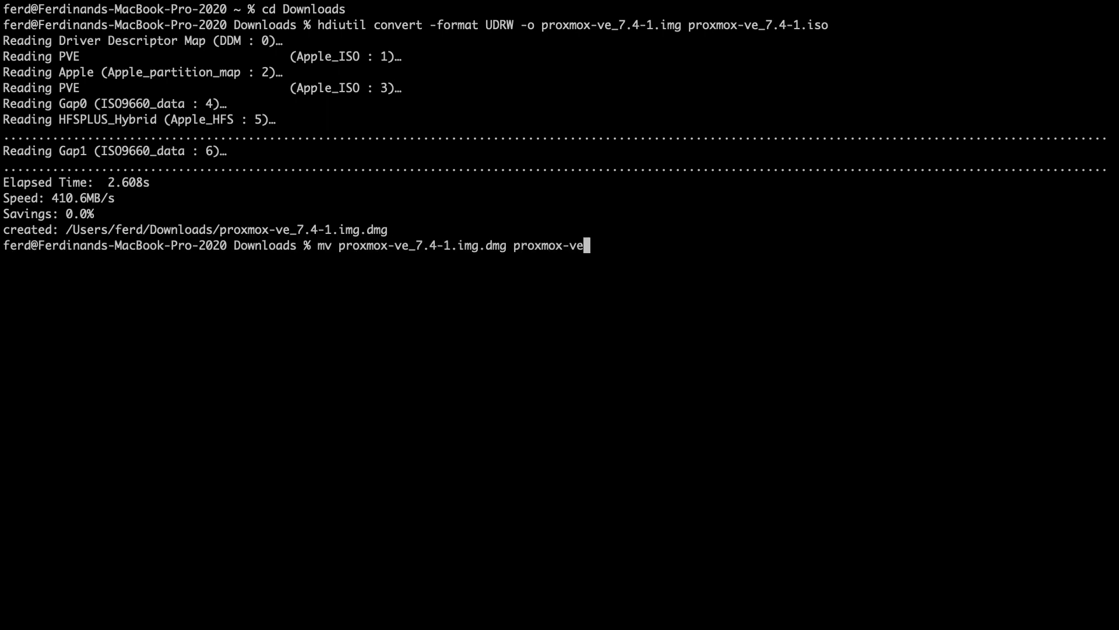
pyautogui.press('Return')
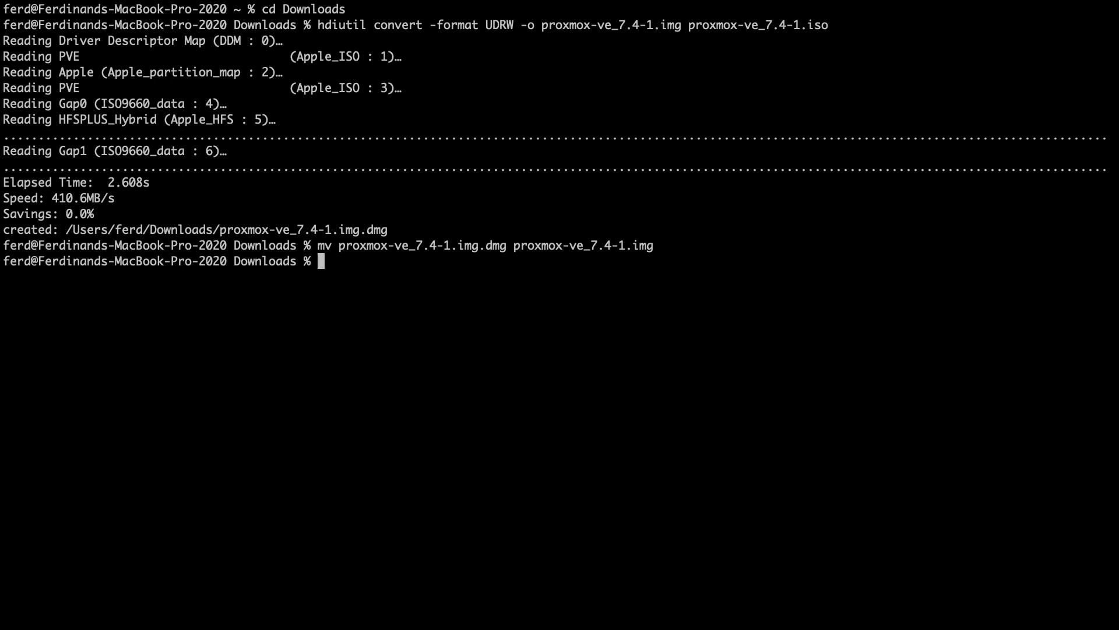
# List the attached disks with diskutil and unmount the external drive /dev/disk4.
pyautogui.write('diskutil list')
pyautogui.press('Return')
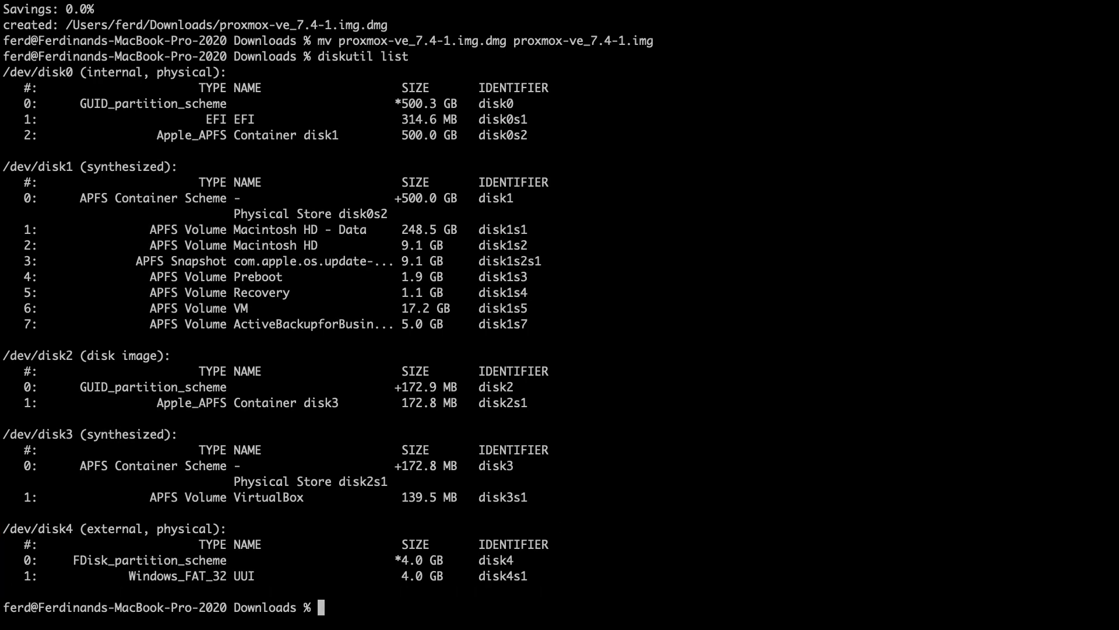
pyautogui.write('diskutil unmountDisk /dev/disk4')
pyautogui.press('Return')
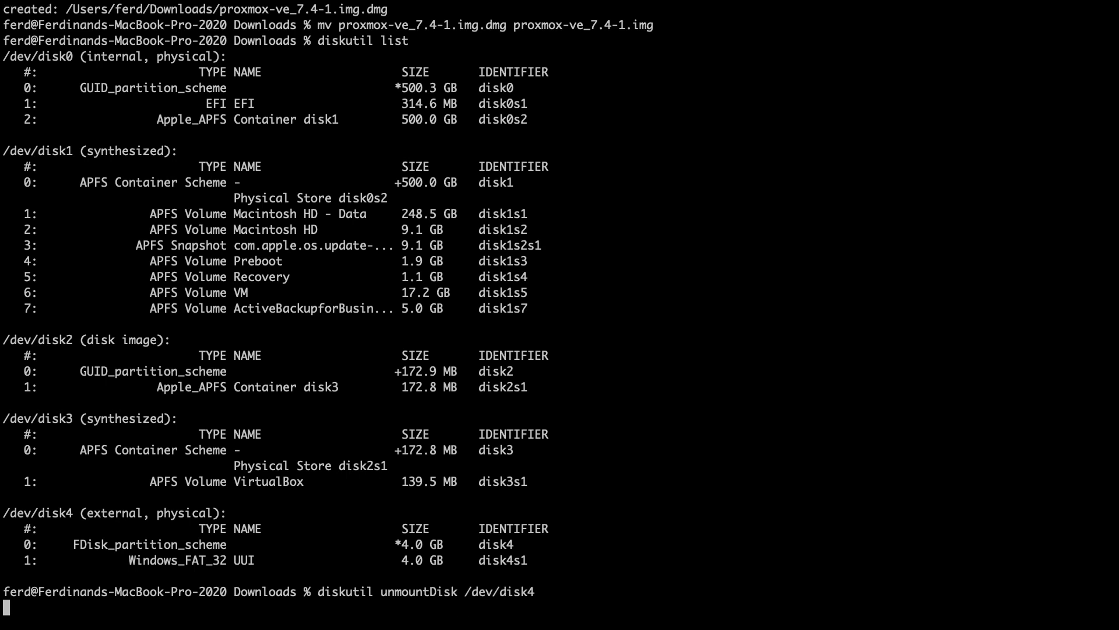
# Write proxmox-ve_7.4-1.img to /dev/rdisk4 with sudo dd bs=1m, then eject disk4.
pyautogui.write('sudo dd')
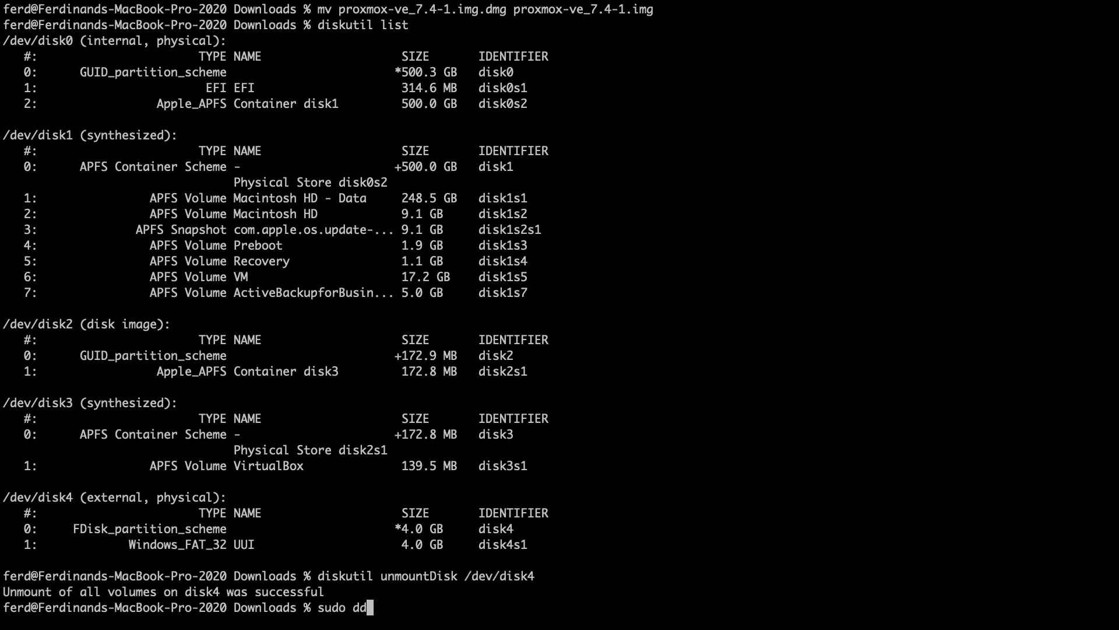
pyautogui.write(' if=proxmox-ve_7.4-1.img of=/dev/rdisk4 bs=1m')
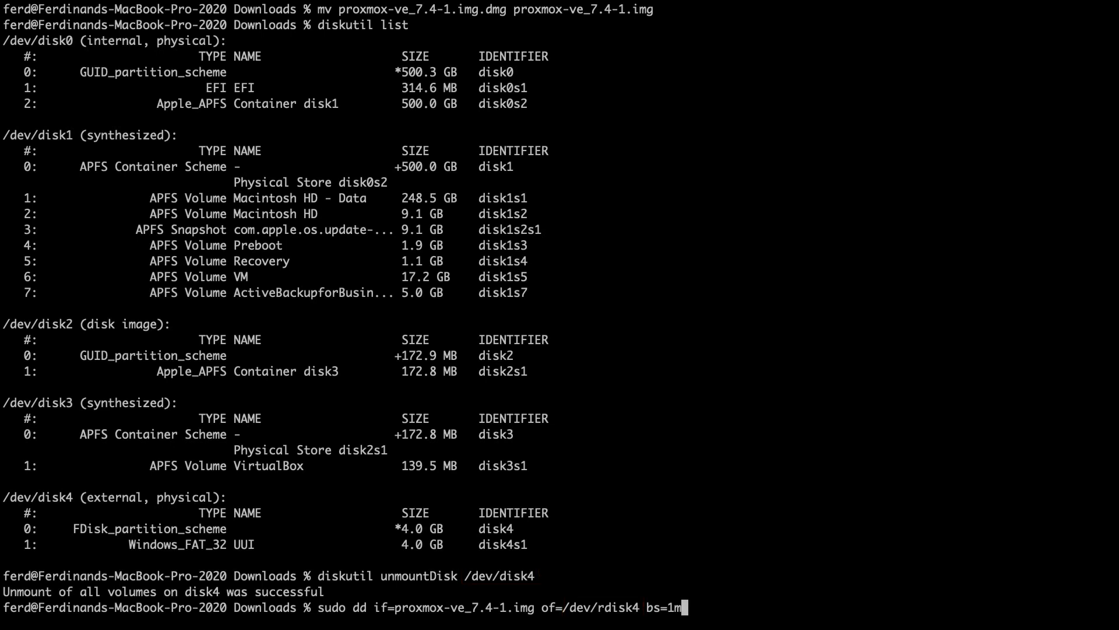
pyautogui.press('Return')
pyautogui.press('Return')
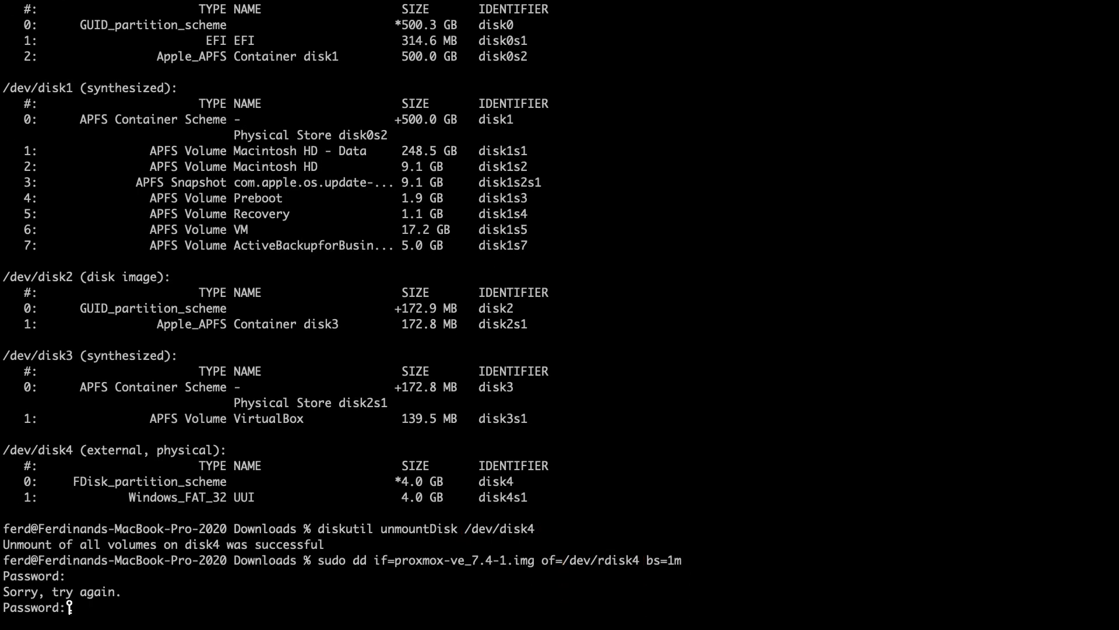
pyautogui.press('Return')
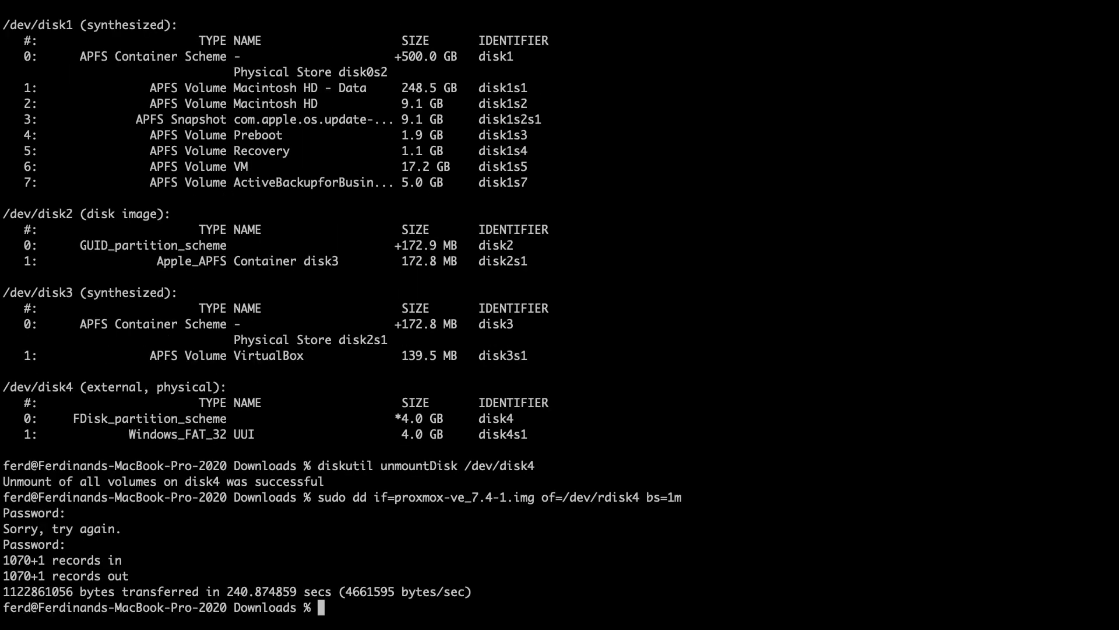
pyautogui.write('diskutil eject /dev/disk4')
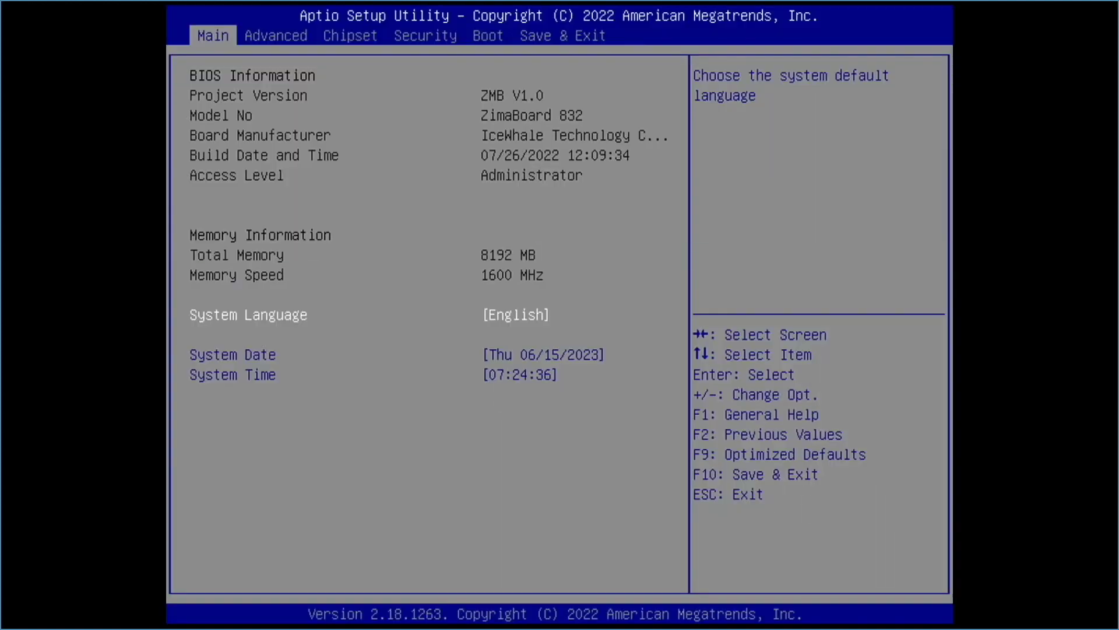
# Under Save & Exit Boot Override, boot once from SMI USB DISK 1100.
pyautogui.press('Right')
pyautogui.press('Right')
pyautogui.press('Right')
pyautogui.press('Right')
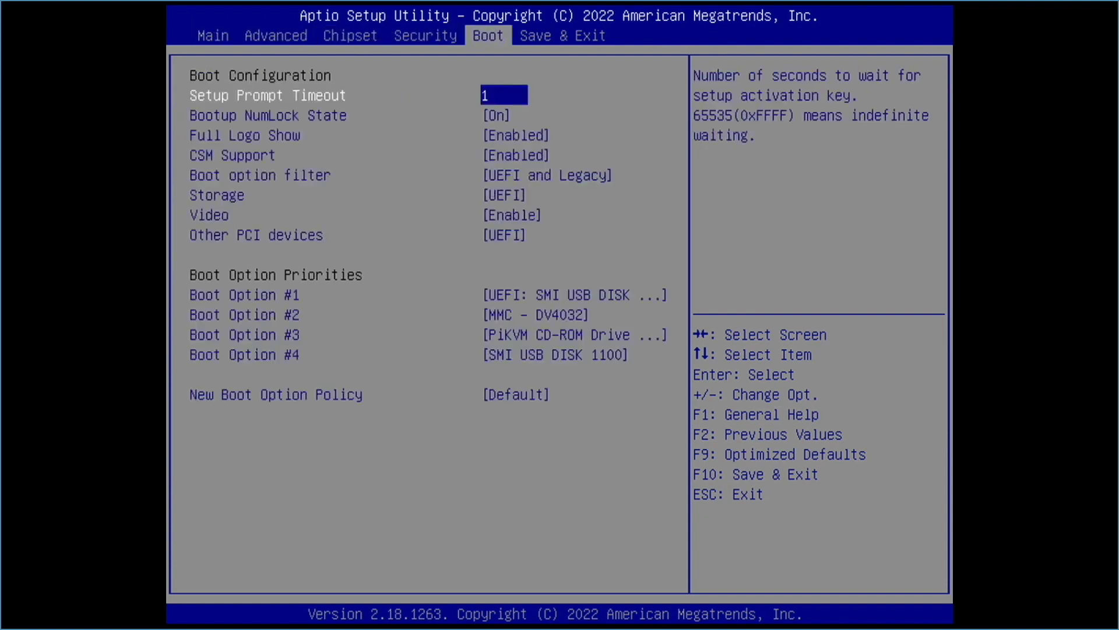
pyautogui.press('Right')
pyautogui.press('Down')
pyautogui.press('Down')
pyautogui.press('Down')
pyautogui.press('Down')
pyautogui.press('Down')
pyautogui.press('Down')
pyautogui.press('Down')
pyautogui.press('Down')
pyautogui.press('Down')
pyautogui.press('Down')
pyautogui.press('Down')
pyautogui.press('Down')
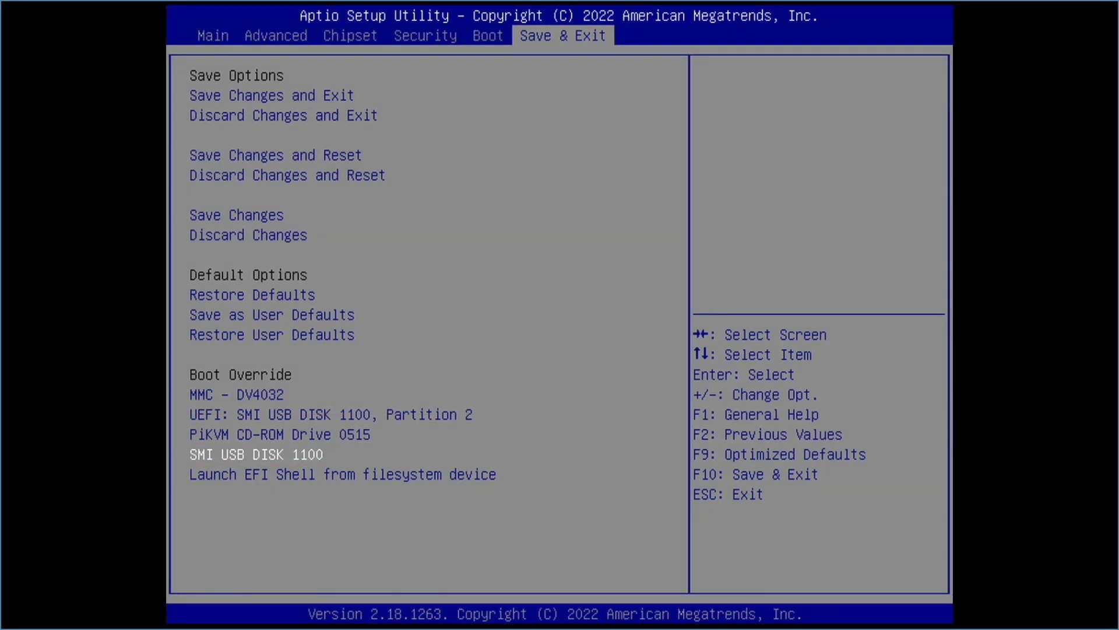
pyautogui.press('Return')
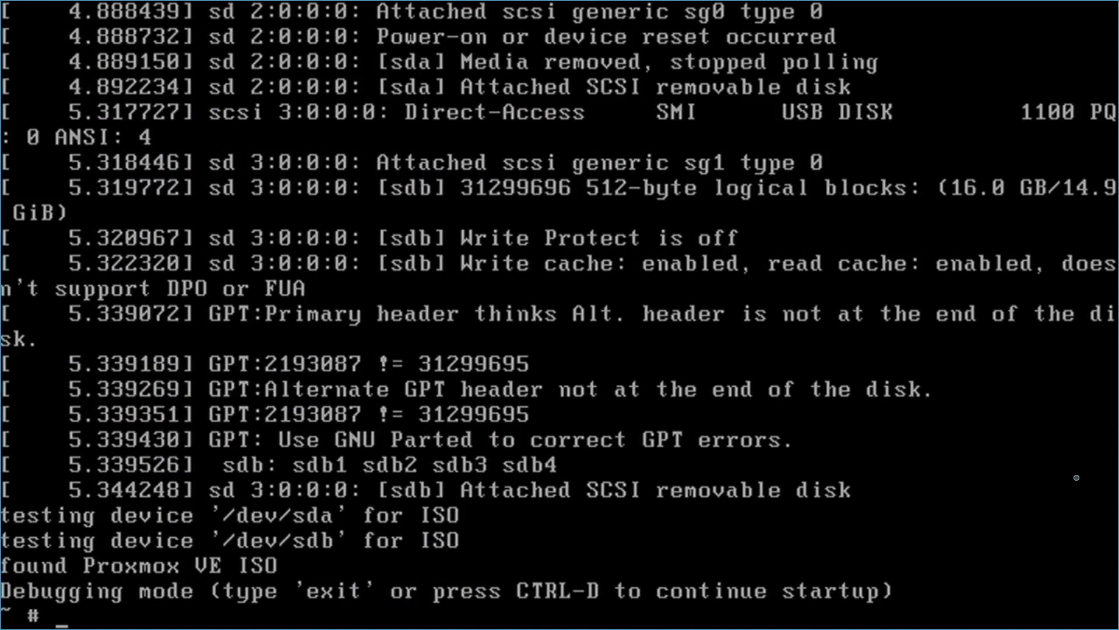
# Exit the first ~ # debug prompt, then enter vi /usr/bin/proxinstall at the next shell.
pyautogui.write('exit')
pyautogui.press('Return')
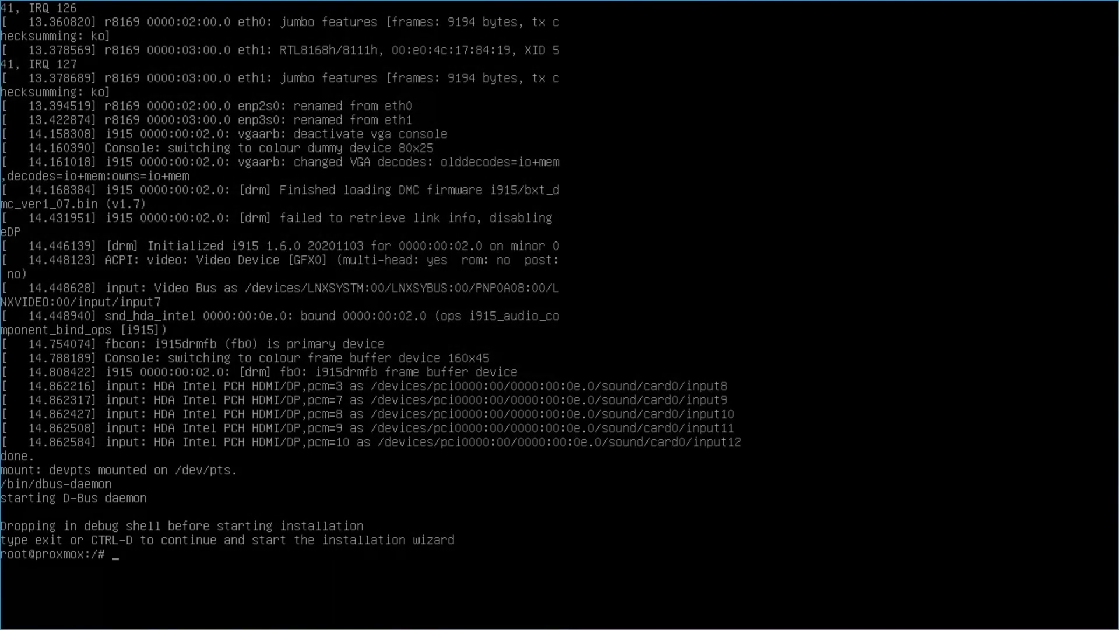
pyautogui.write('vi /usr/bin/proxinstall')
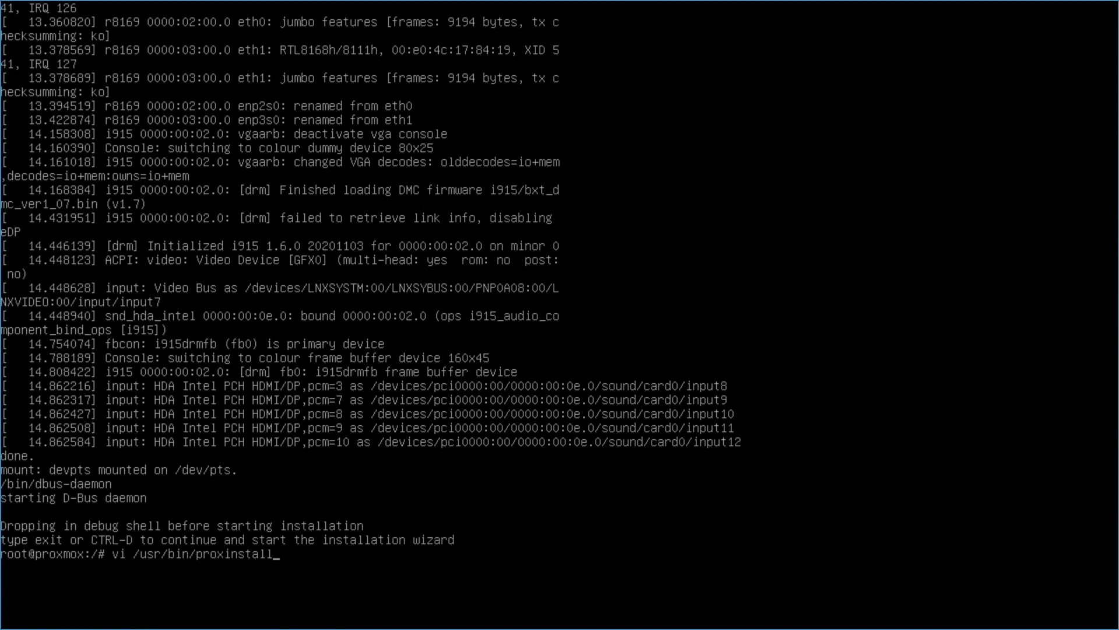
# Open /usr/bin/proxinstall in vi and jump to the 'unable to get device' line's nvme rule.
pyautogui.press('Return')
pyautogui.write('/')
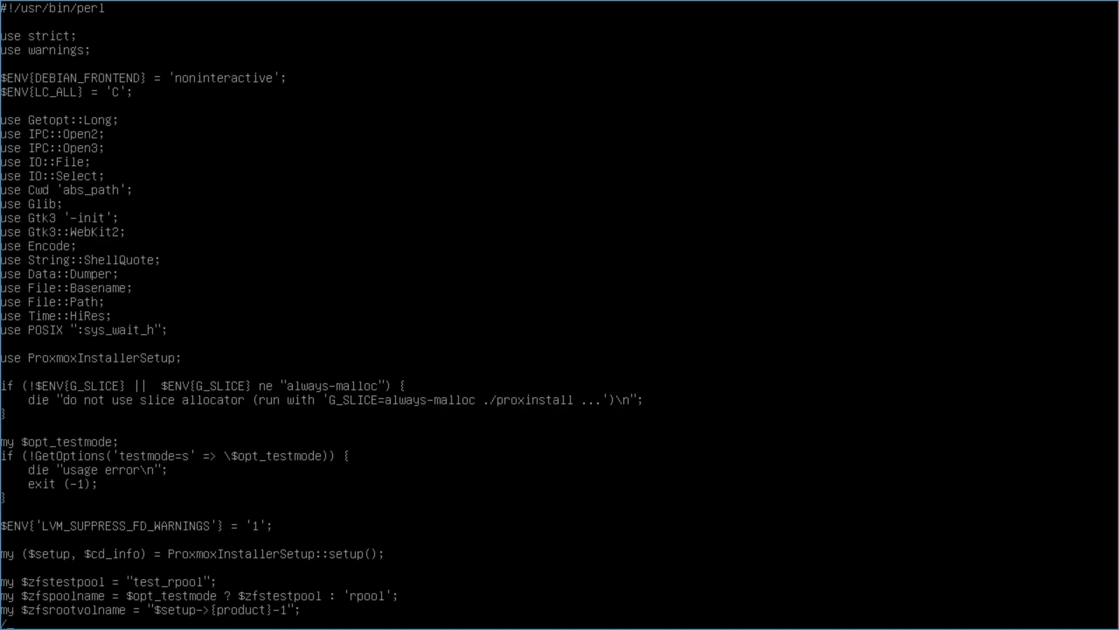
pyautogui.write('unable to get device')
pyautogui.press('Return')
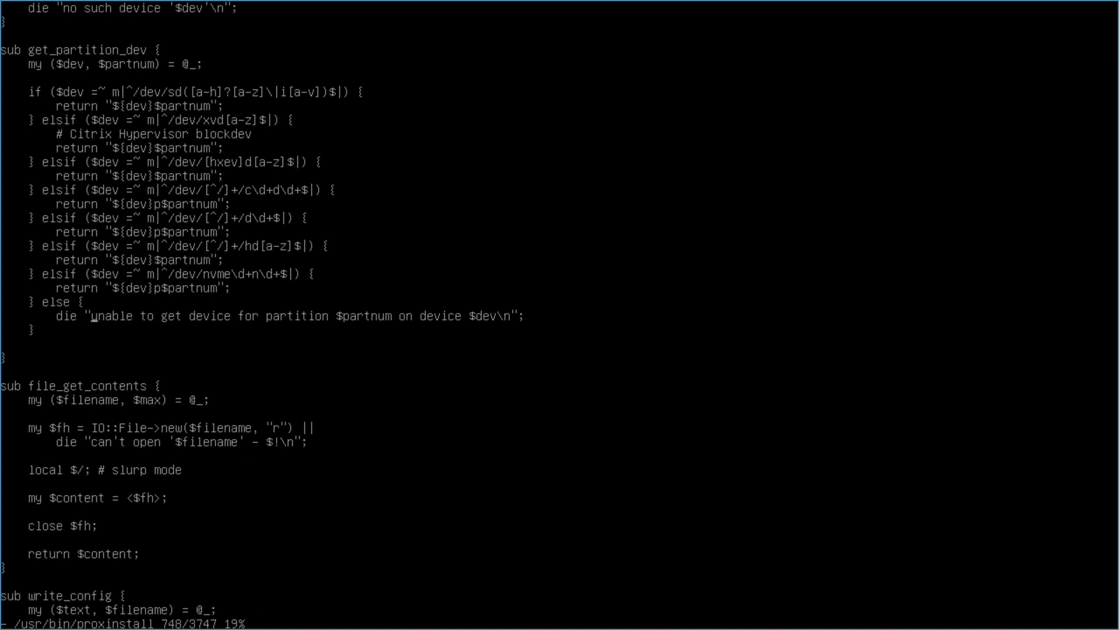
pyautogui.press('Up')
pyautogui.press('Up')
pyautogui.press('Up')
# Duplicate the nvme elsif/return lines and change the copy's nvme\d+n pattern to mmcblk.
pyautogui.press('2')
pyautogui.press('y')
pyautogui.press('y')
pyautogui.press('Down')
pyautogui.press('p')
pyautogui.press('l')
pyautogui.press('x')
pyautogui.press('x')
pyautogui.press('x')
pyautogui.press('x')
pyautogui.press('x')
pyautogui.press('x')
pyautogui.press('x')
pyautogui.press('x')
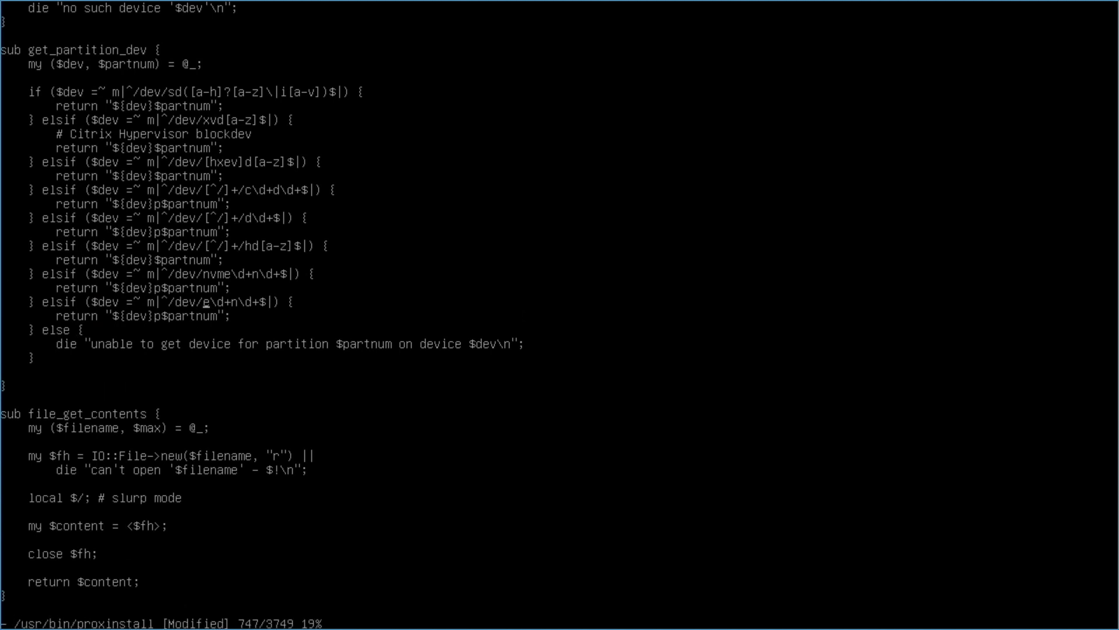
pyautogui.write('immcblk')
pyautogui.press('Escape')
# Save proxinstall with :wq and exit the shell to continue to the installer.
pyautogui.write(':wq')
pyautogui.press('Return')
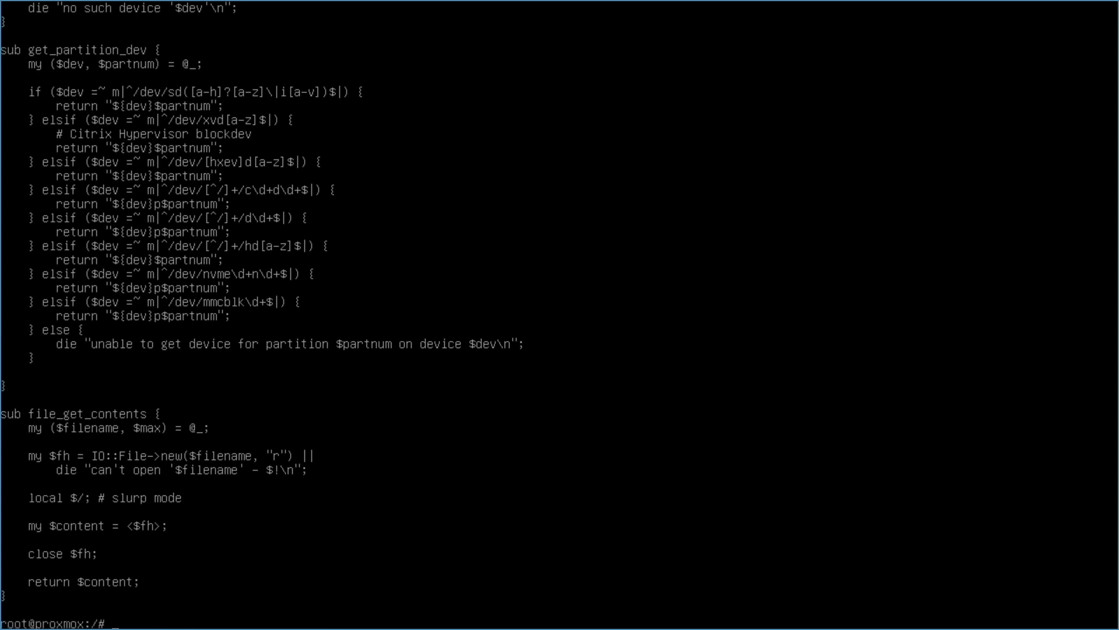
pyautogui.write('exit')
pyautogui.press('Return')
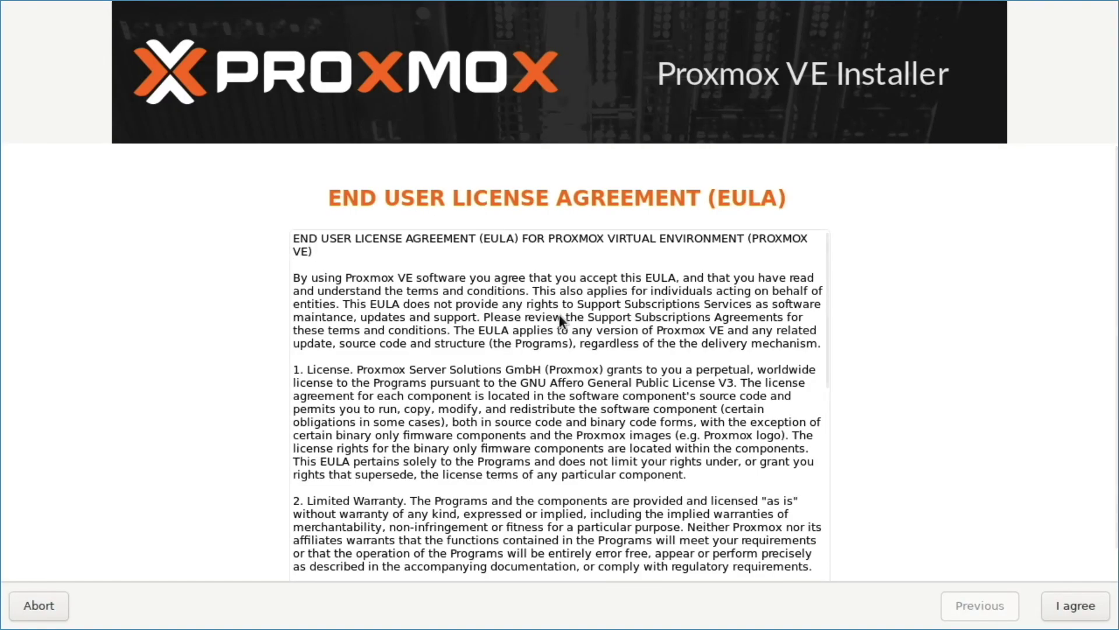
# Accept the EULA and open the Options for target harddisk /dev/mmcblk0.
pyautogui.scroll(-10, 558, 314)
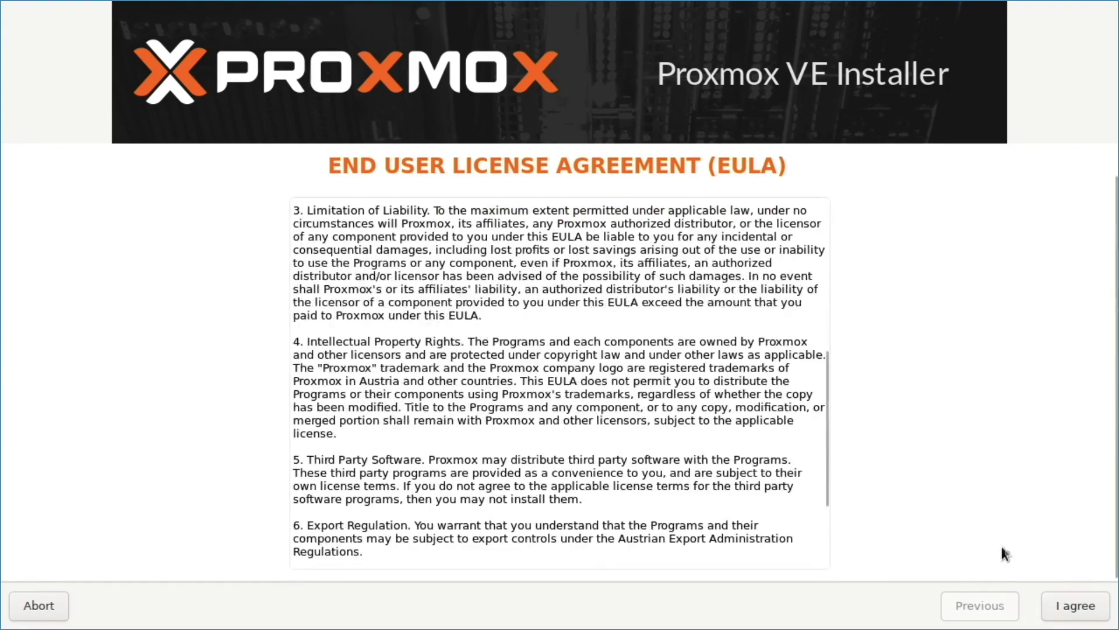
pyautogui.click(1051, 606)
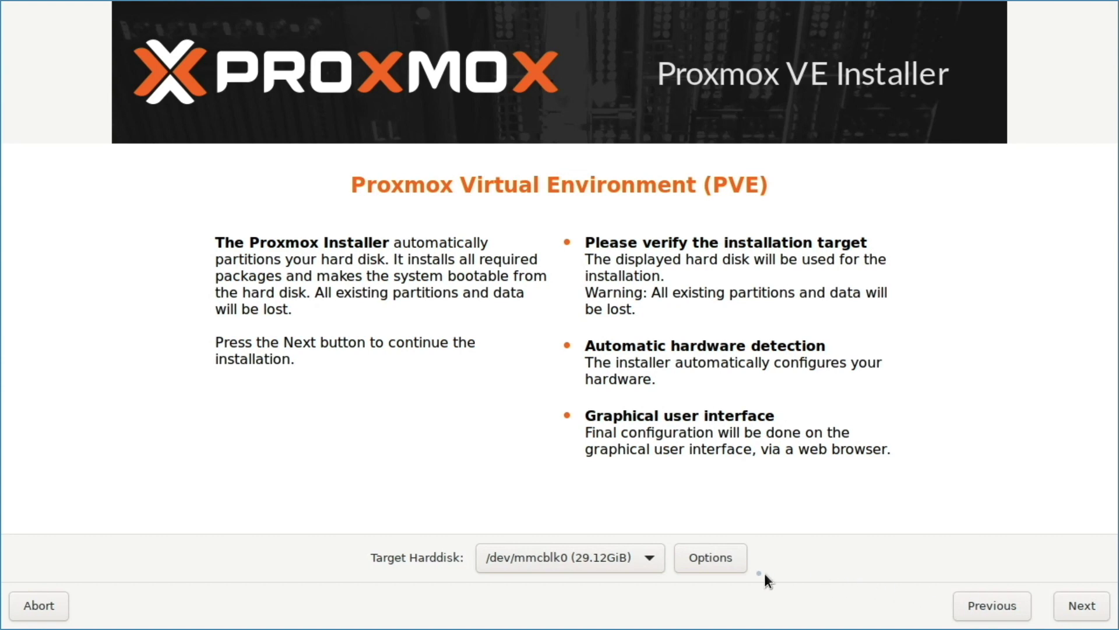
pyautogui.click(743, 569)
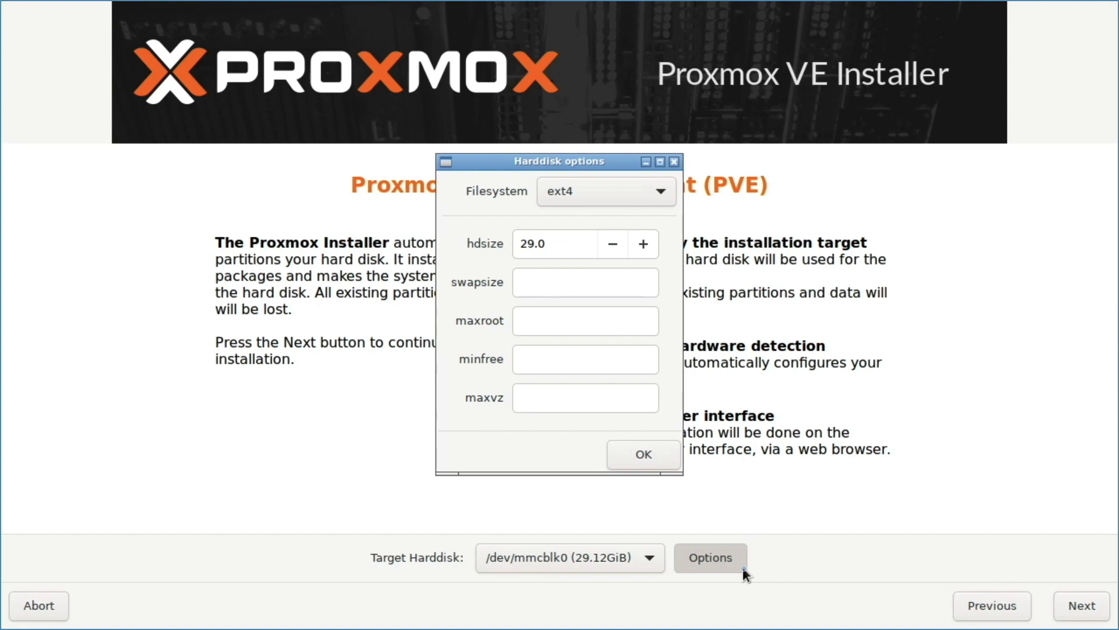
# Use zfs (RAID0) on /dev/mmcblk0 only, with Harddisk 1 and 2 set to '-- do not use --'.
pyautogui.click(664, 193)
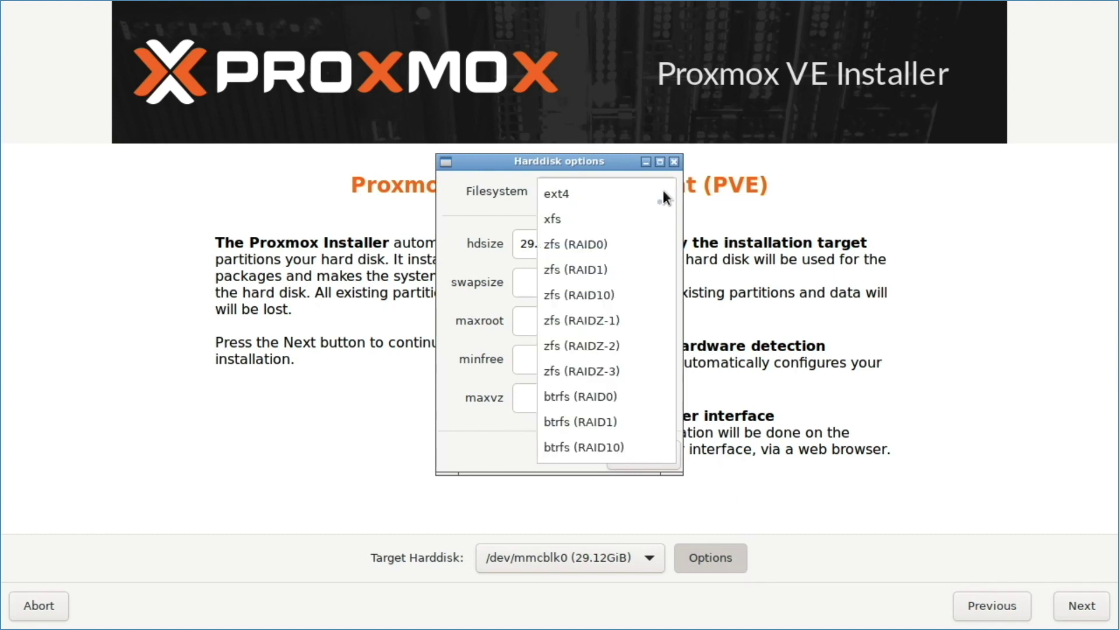
pyautogui.click(640, 242)
pyautogui.click(642, 368)
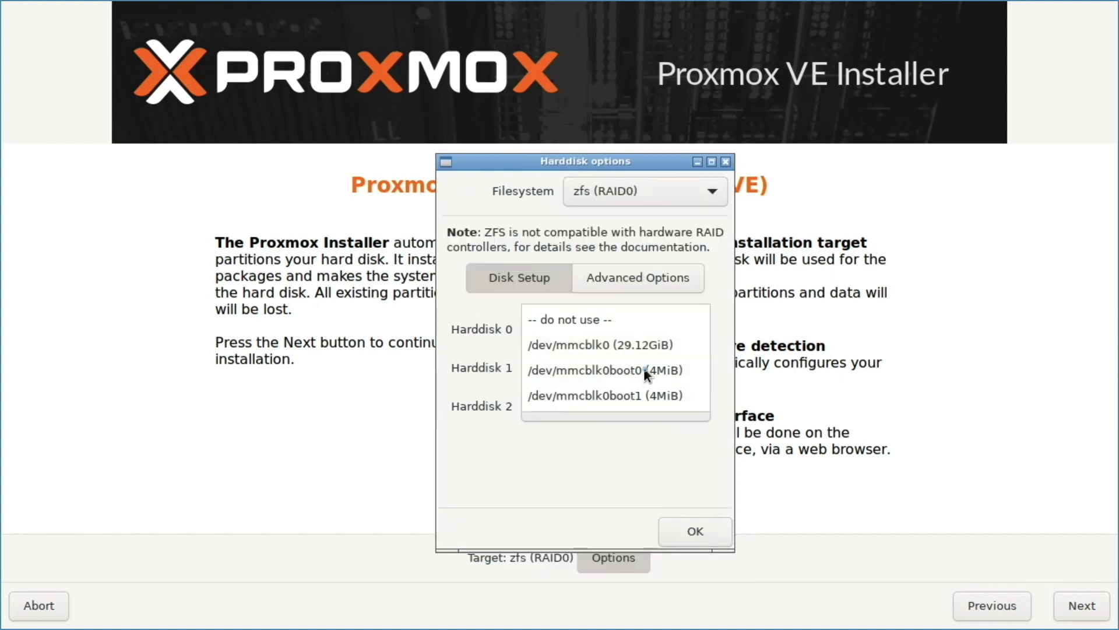
pyautogui.click(643, 325)
pyautogui.click(656, 404)
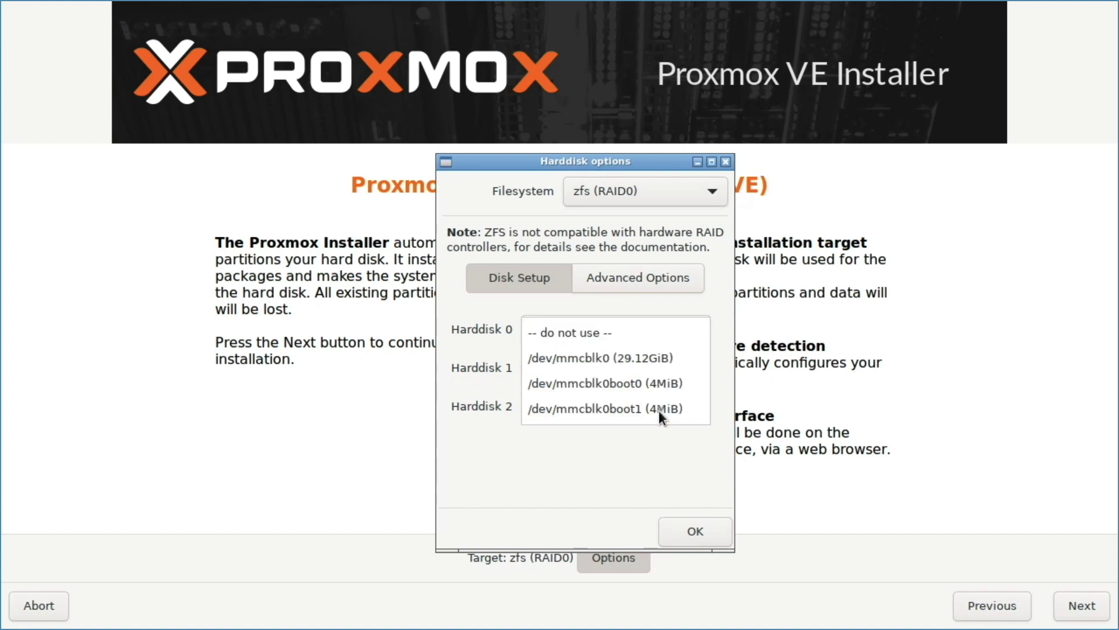
pyautogui.click(649, 342)
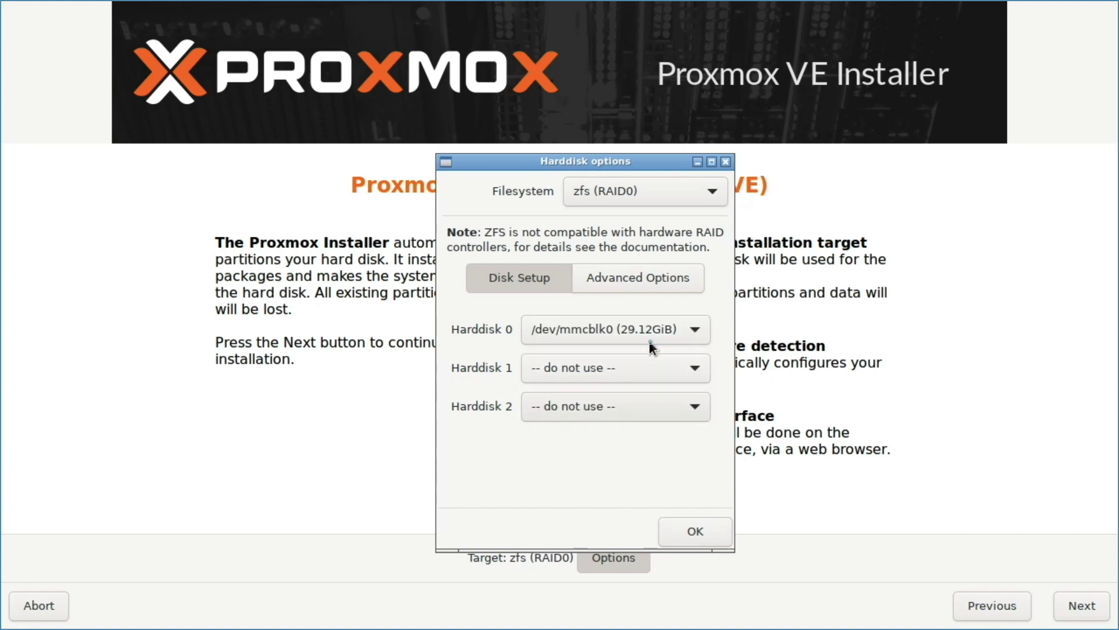
pyautogui.click(711, 521)
pyautogui.click(1061, 605)
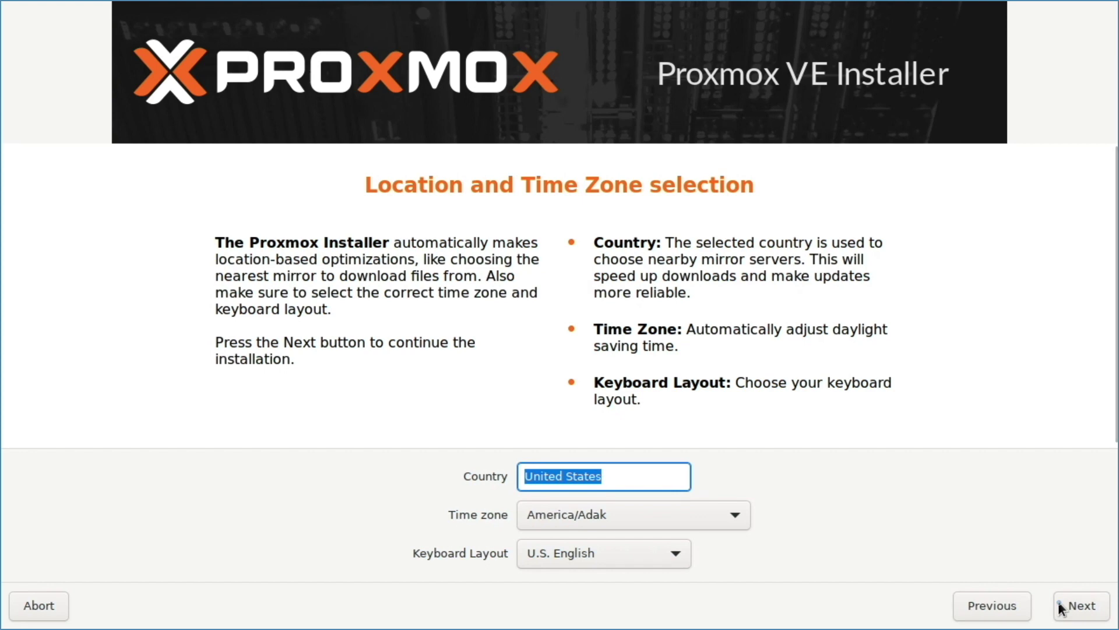
# Set the time zone to Pacific/Honolulu and continue to the password page.
pyautogui.press('Tab')
pyautogui.press('Down')
pyautogui.press('Down')
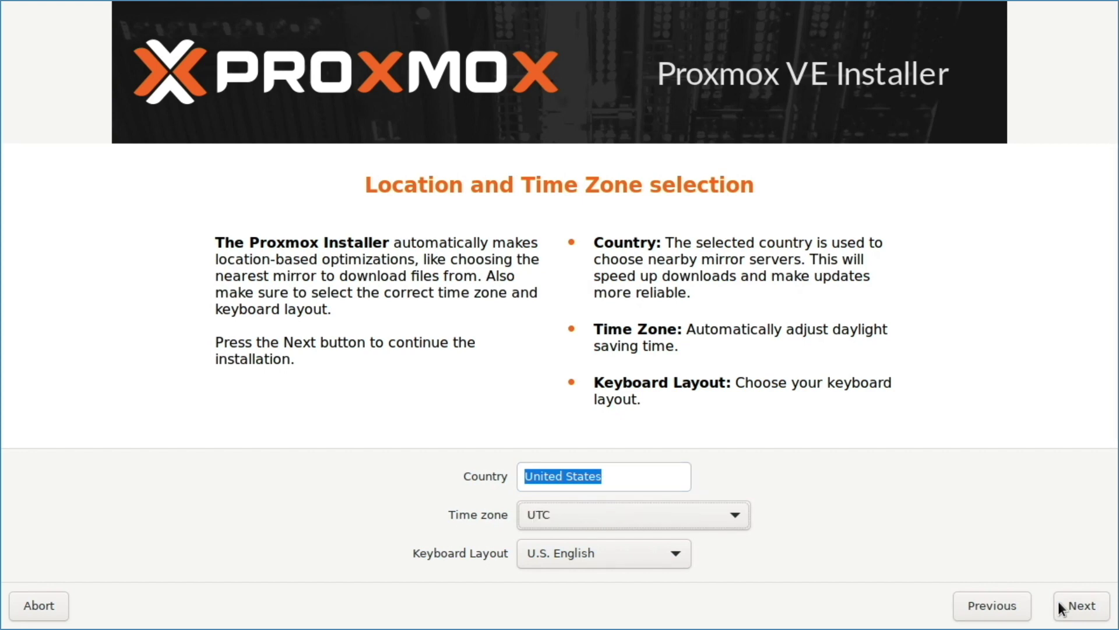
pyautogui.press('Tab')
pyautogui.press('Tab')
pyautogui.press('Tab')
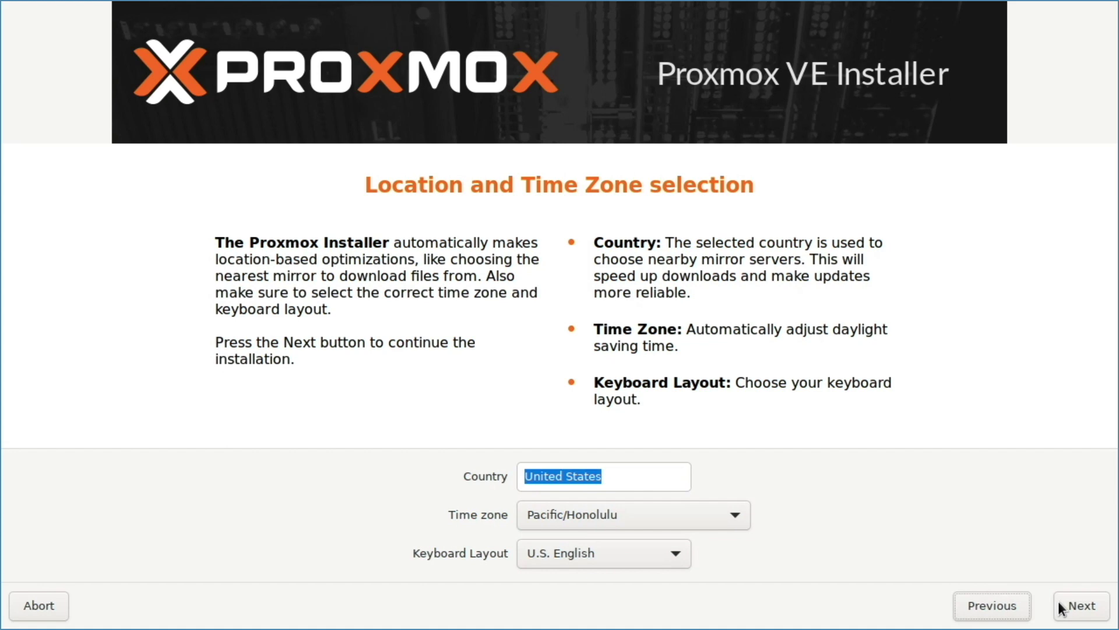
pyautogui.click(1061, 606)
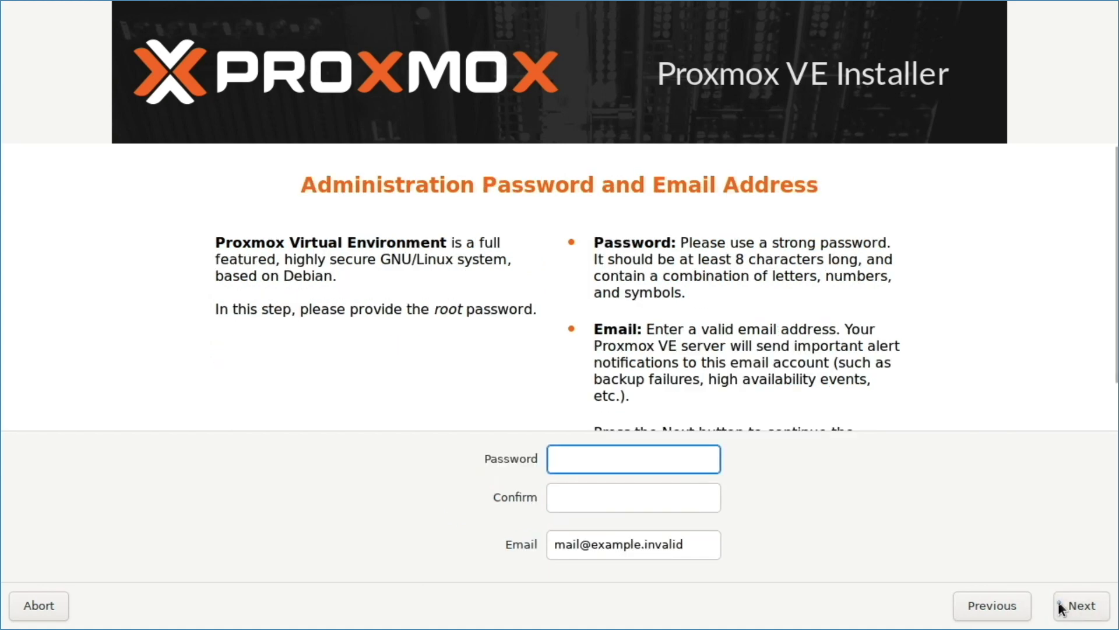
# Enter and confirm the root password, then fill in the admin e-mail address.
pyautogui.write('•••••••••••')
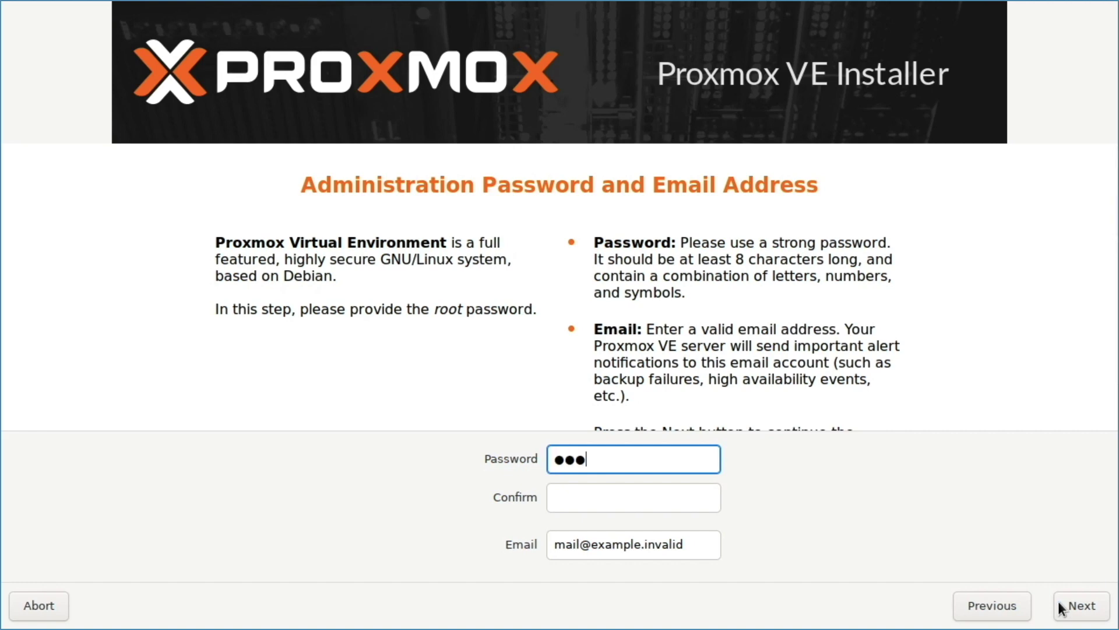
pyautogui.press('Tab')
pyautogui.write('•••••••••••')
pyautogui.press('Tab')
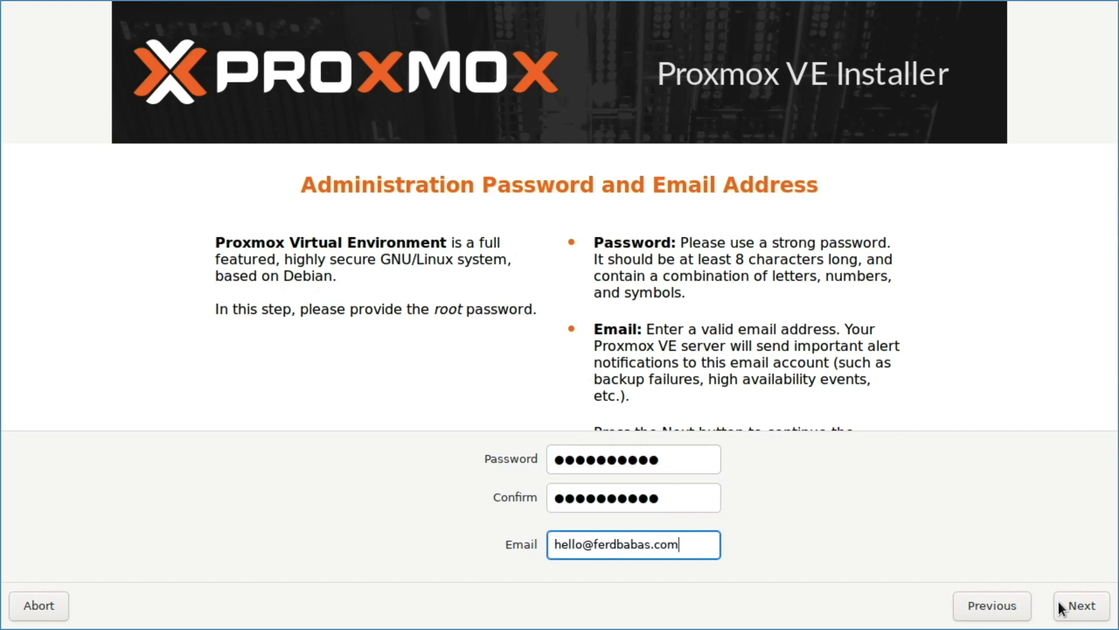
# Change the hostname to pve-zima3.halemau.lan on the network configuration page.
pyautogui.click(1078, 605)
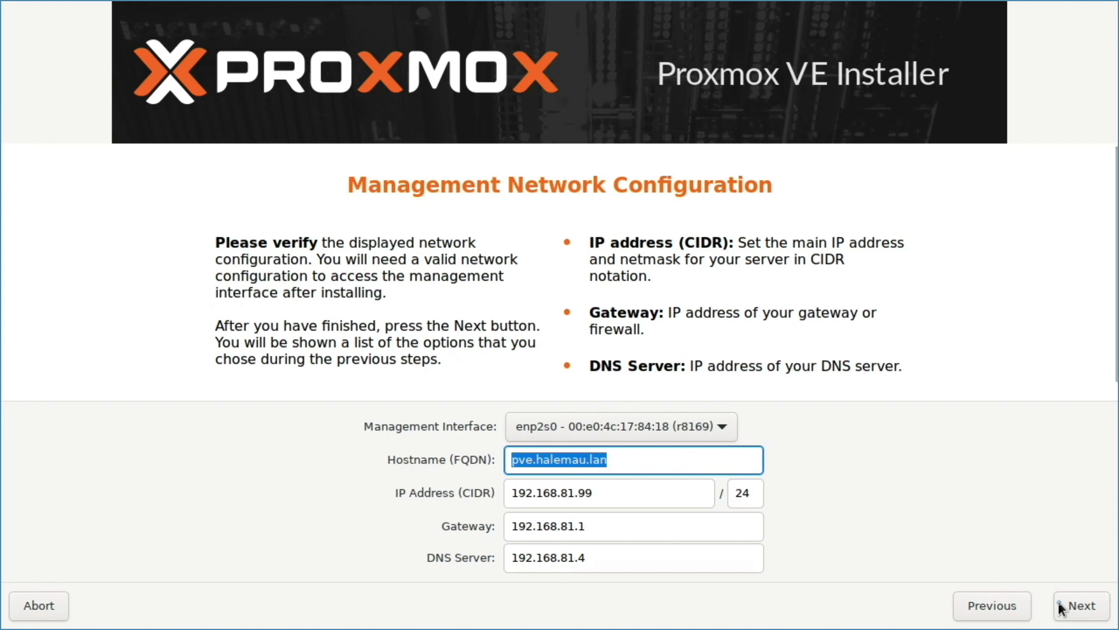
pyautogui.press('Home')
pyautogui.press('Right')
pyautogui.press('Right')
pyautogui.press('Right')
pyautogui.write('-')
pyautogui.write('zima3')
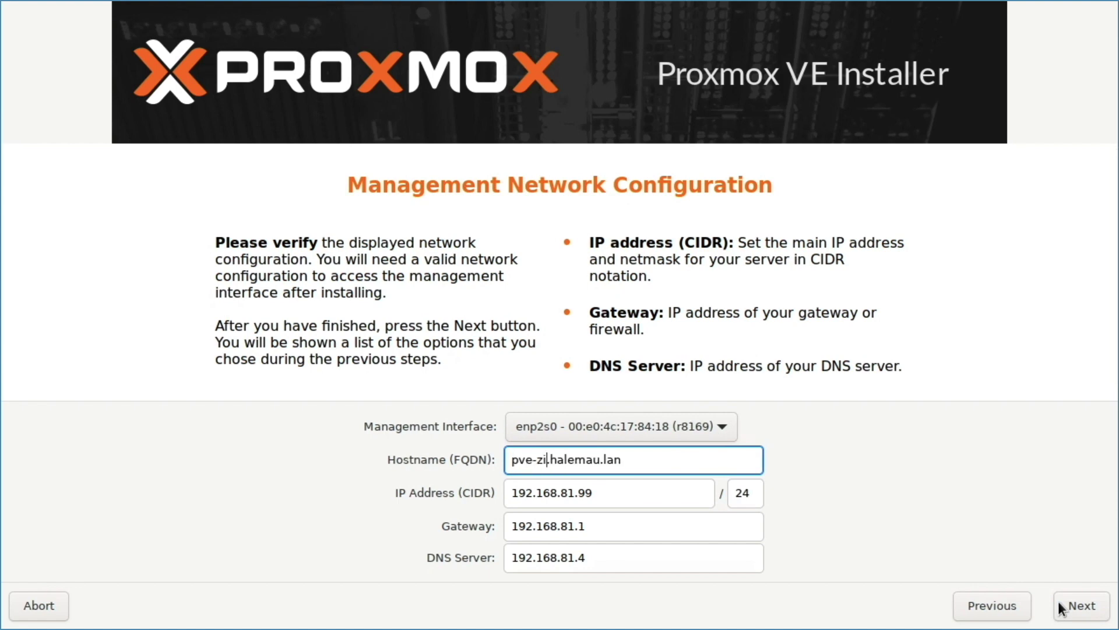
pyautogui.press('Tab')
pyautogui.press('Tab')
# Change the IP address to 192.168.81.20/24, then review the summary and start installing.
pyautogui.hotkey('shift', 'Tab')
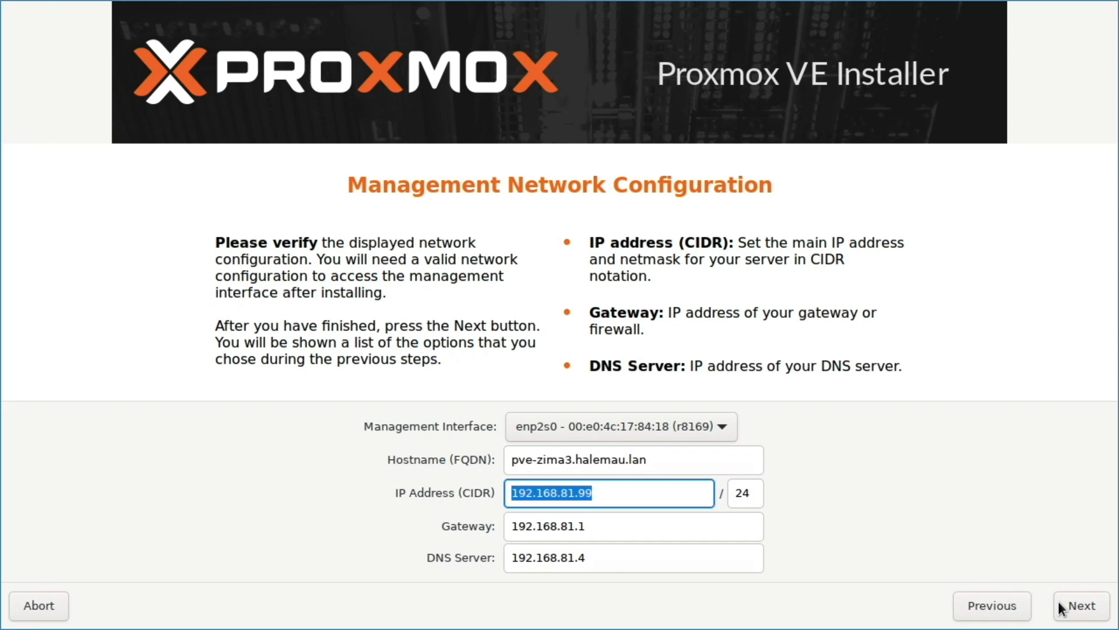
pyautogui.press('End')
pyautogui.press('BackSpace')
pyautogui.press('BackSpace')
pyautogui.write('20')
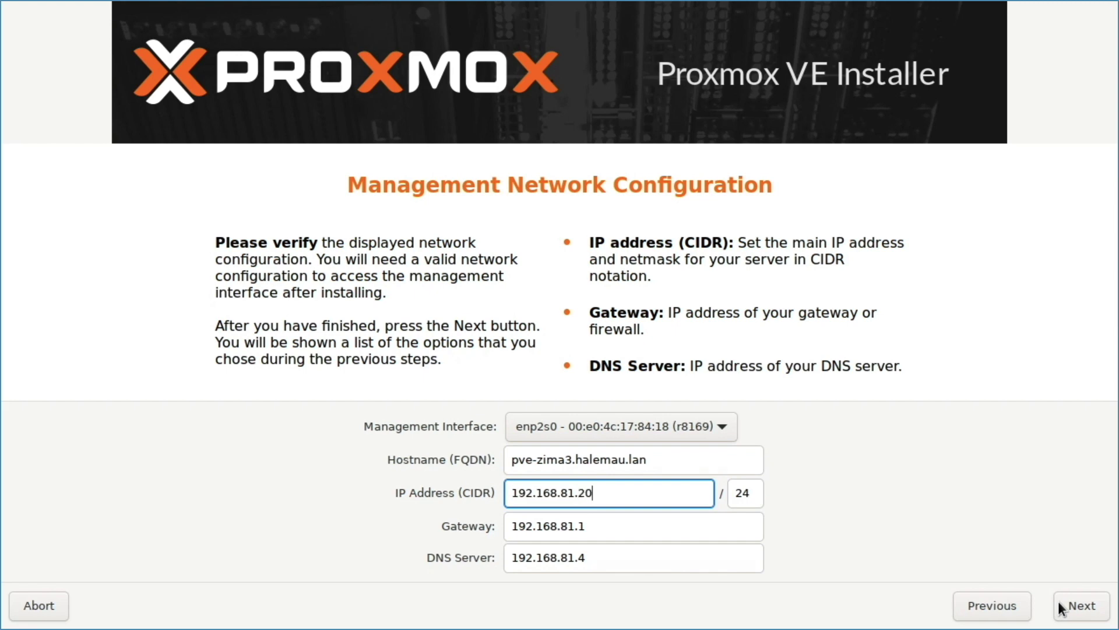
pyautogui.click(1061, 608)
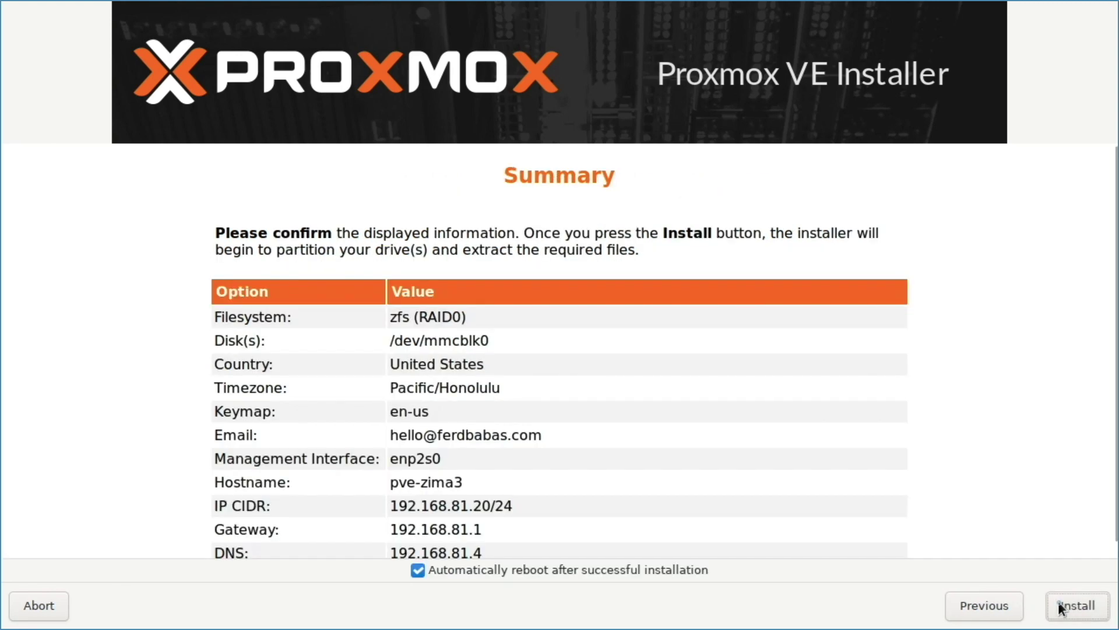
pyautogui.click(1061, 608)
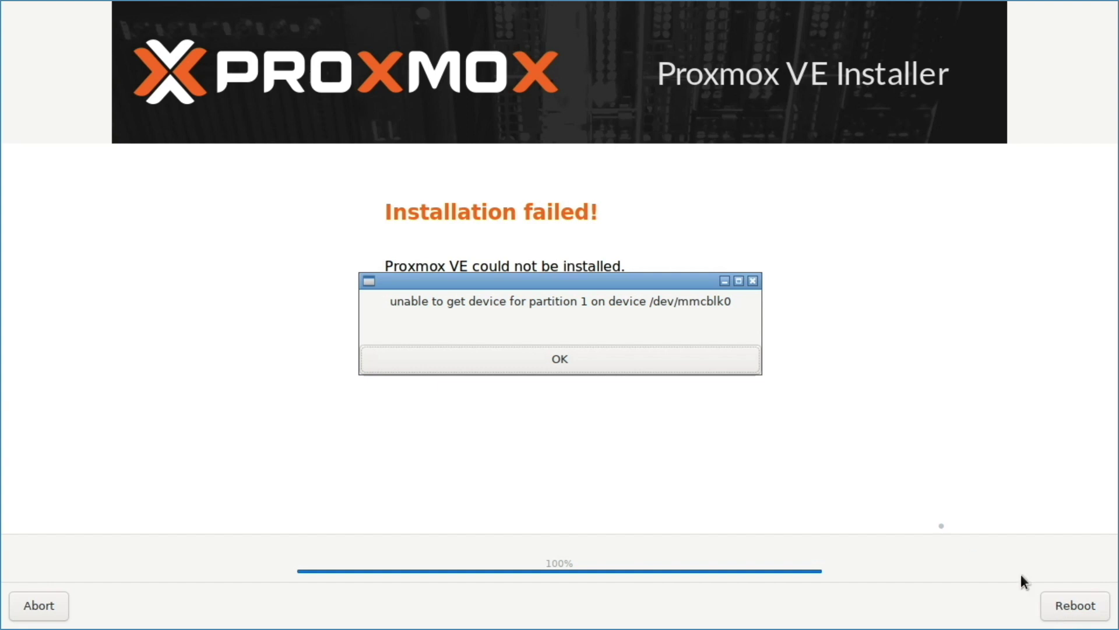
# Dismiss the 'unable to get device for partition 1' error and reboot from the Installation failed page.
pyautogui.click(747, 363)
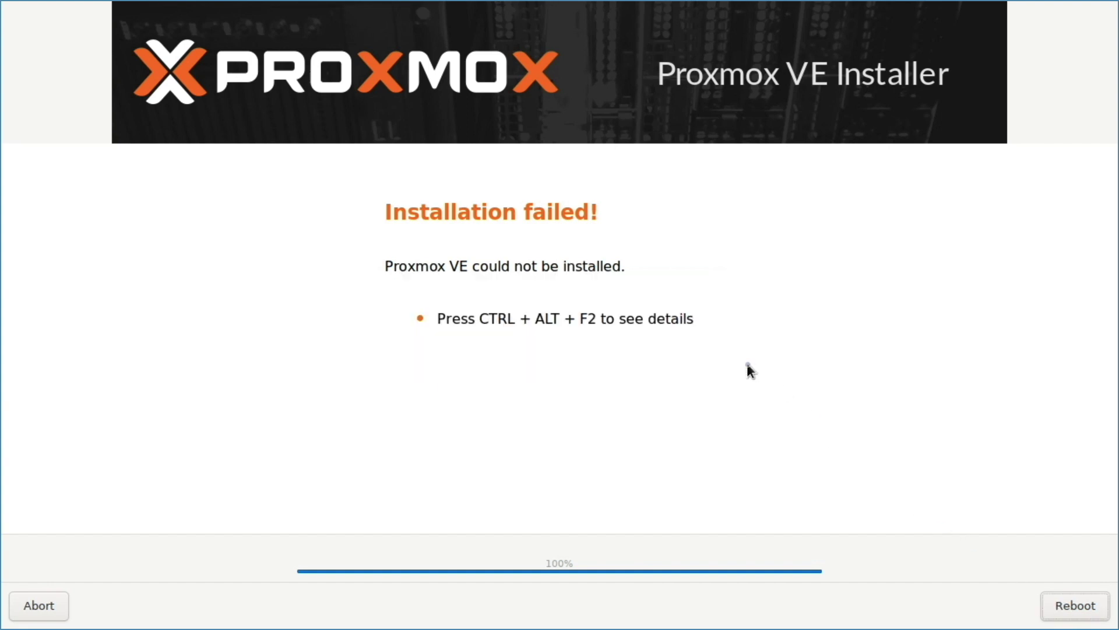
pyautogui.click(1052, 605)
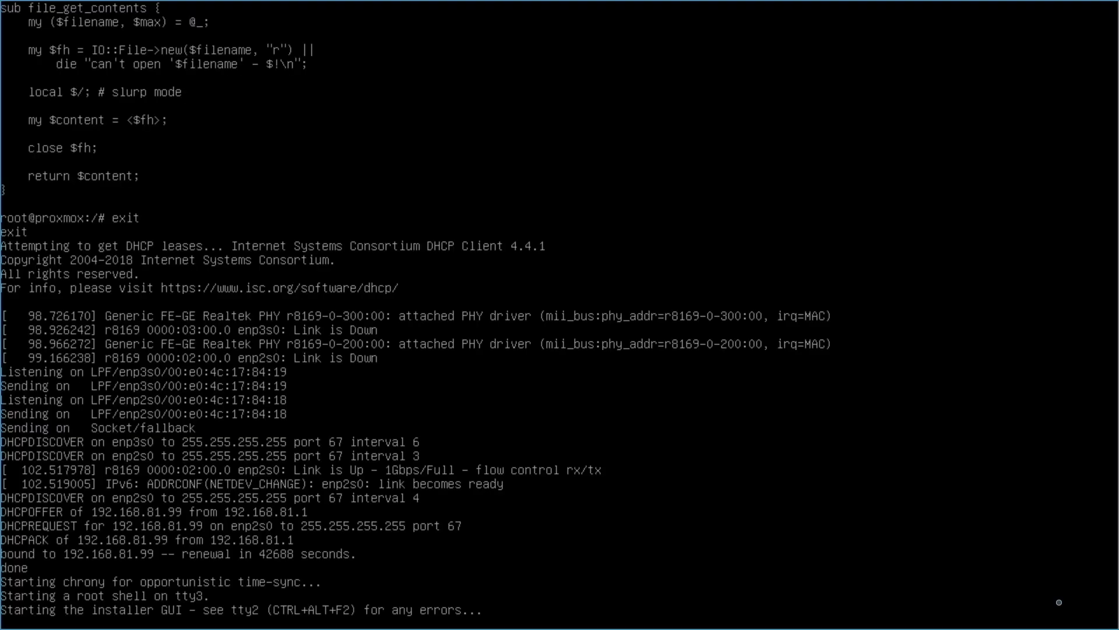
# Exit the debug shell and boot the installed Proxmox VE from GRUB to the pve-zima3 login prompt.
pyautogui.write('exi')
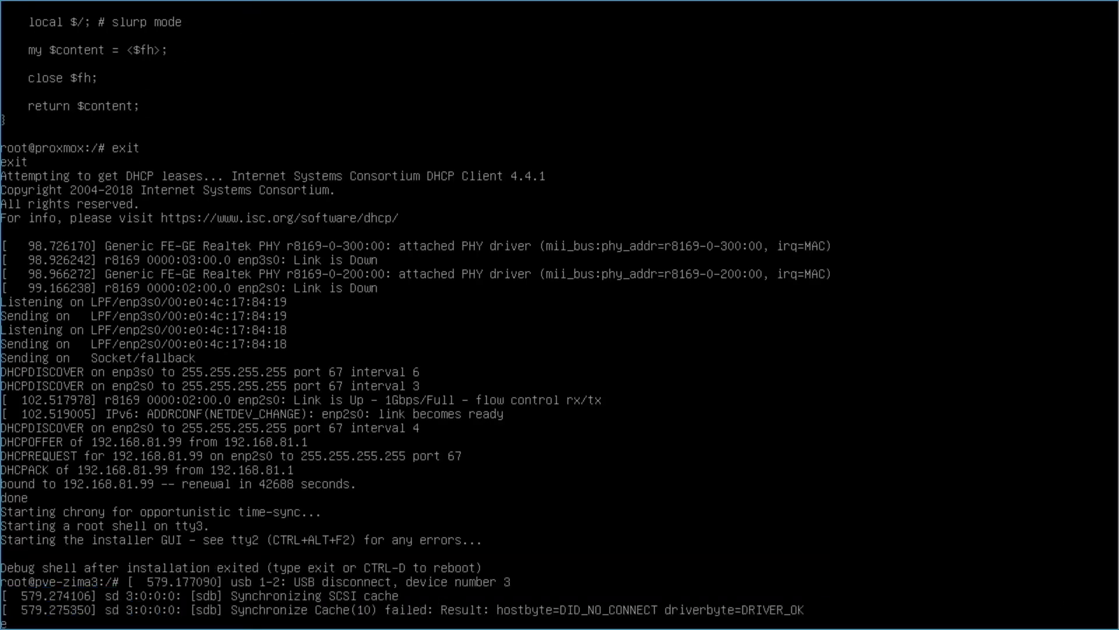
pyautogui.write('t')
pyautogui.press('Return')
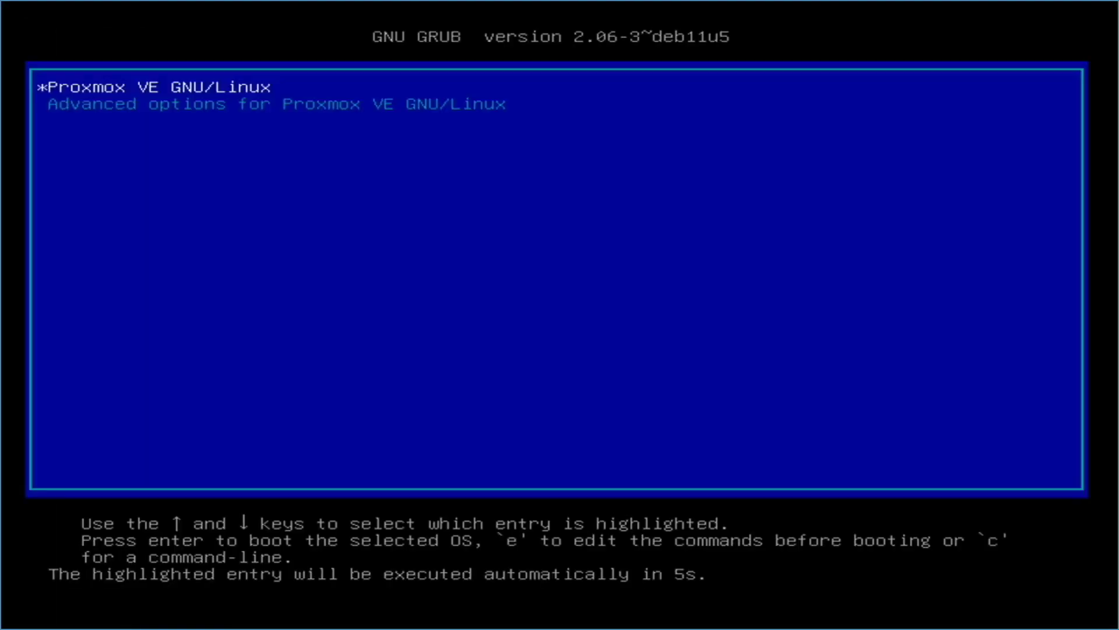
pyautogui.press('Return')
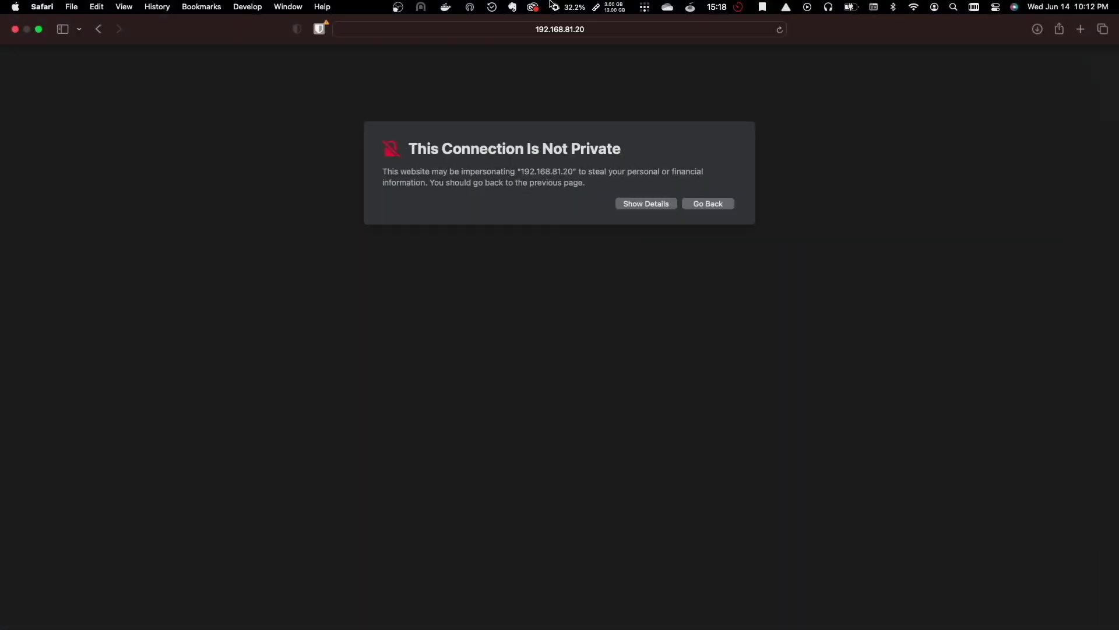
pyautogui.click(619, 34)
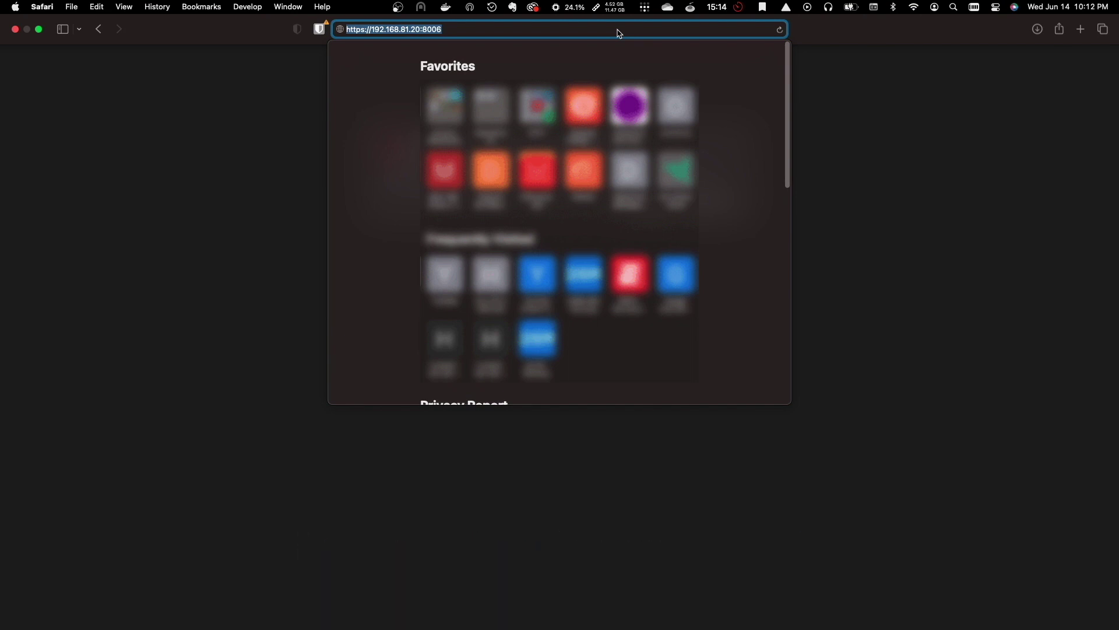
pyautogui.press('Return')
pyautogui.click(648, 206)
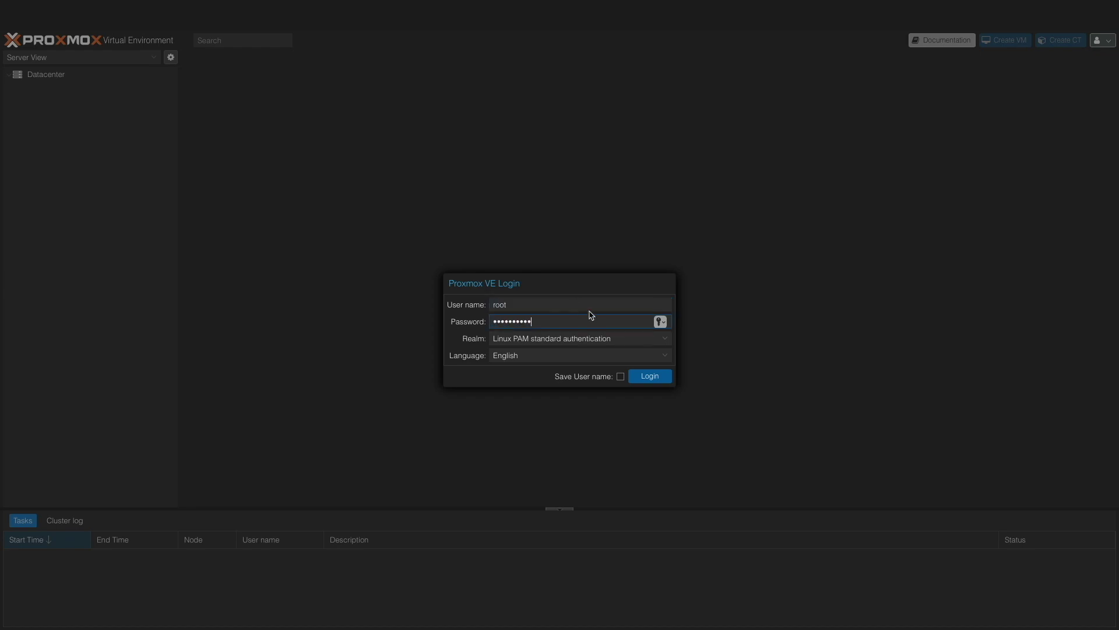
# Log in as root, dismiss the subscription notice, and view pve-zima3's ZFS pools.
pyautogui.click(647, 376)
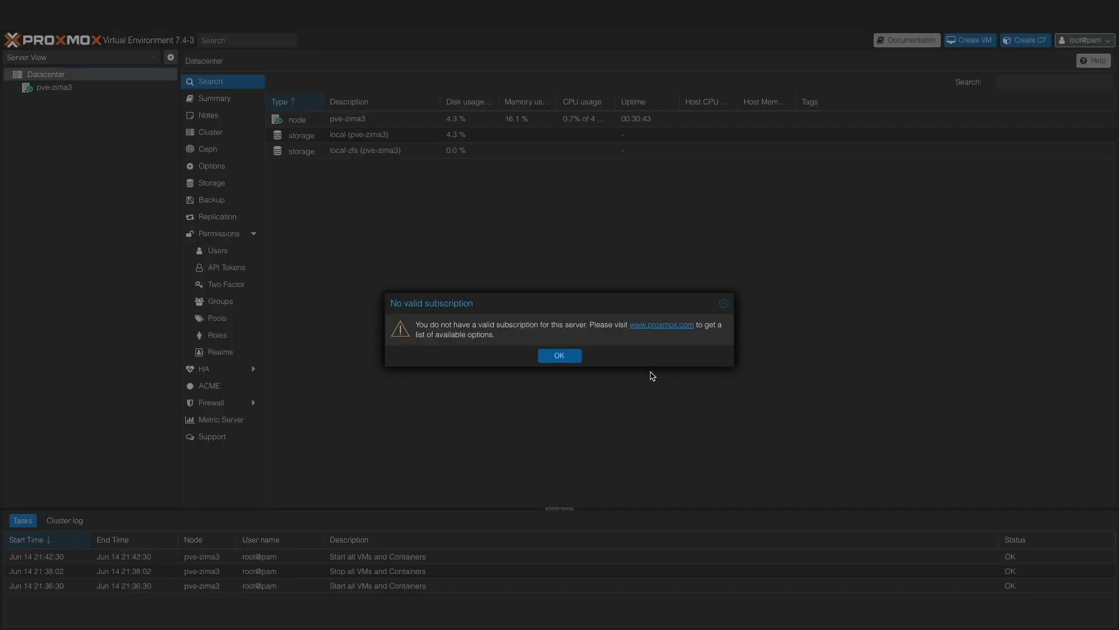
pyautogui.click(559, 355)
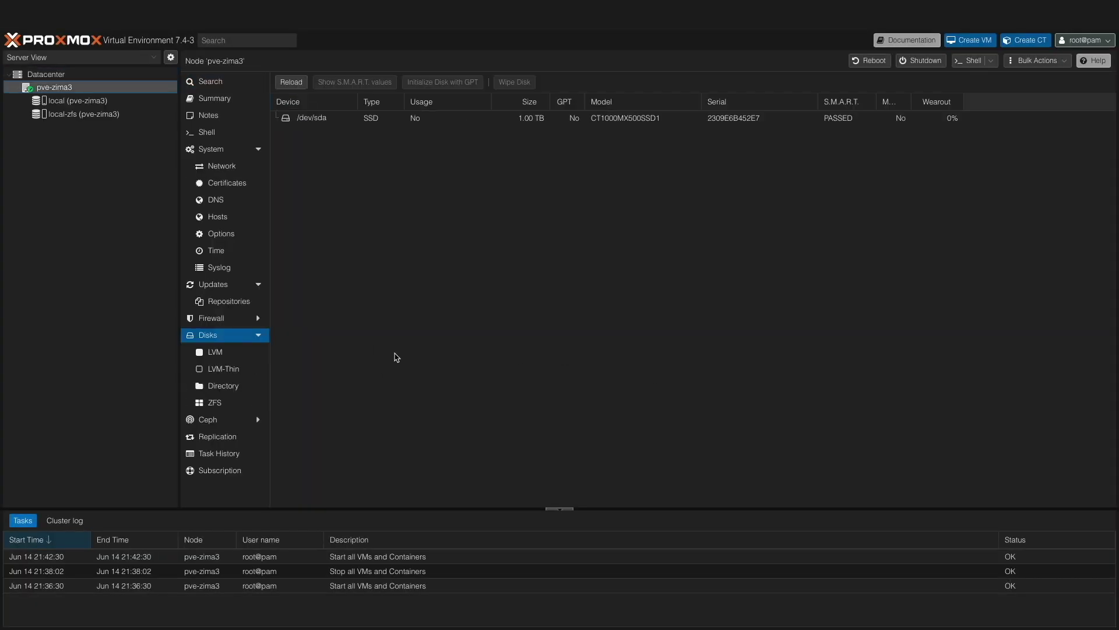
pyautogui.click(233, 402)
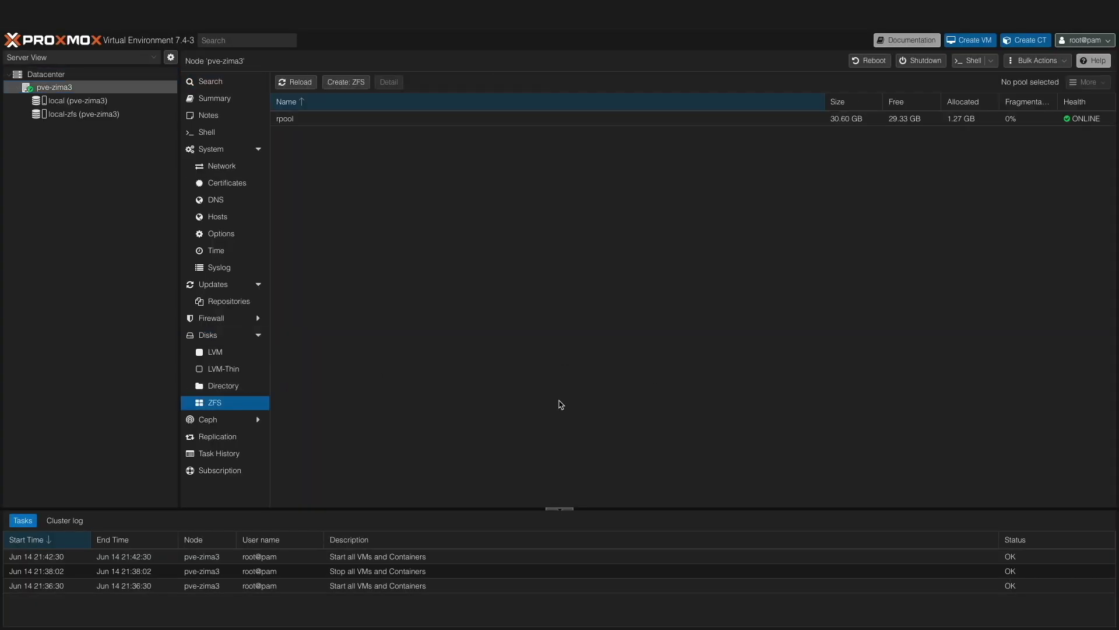
# Create a ZFS pool named zfs-local on the 1 TB /dev/sda disk.
pyautogui.click(346, 82)
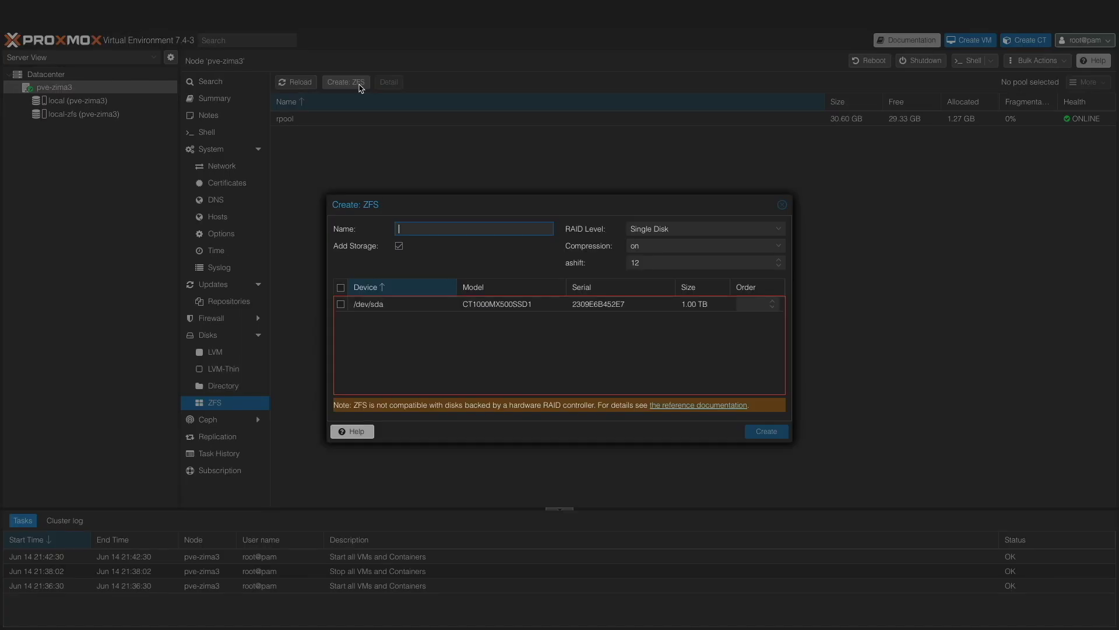
pyautogui.write('zf')
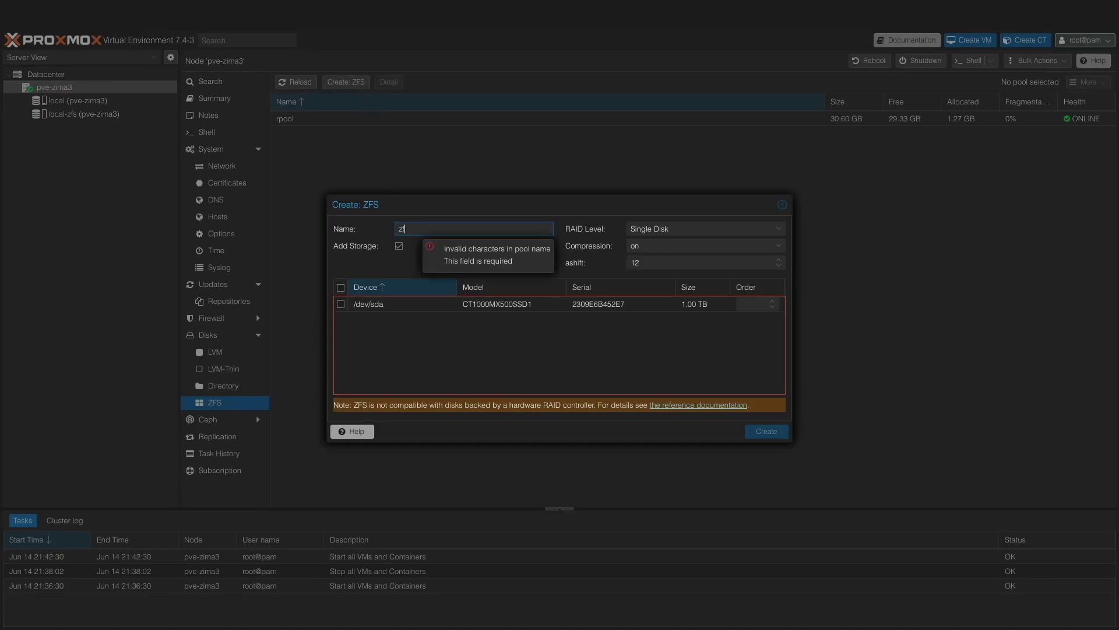
pyautogui.write('s-local')
pyautogui.press('Tab')
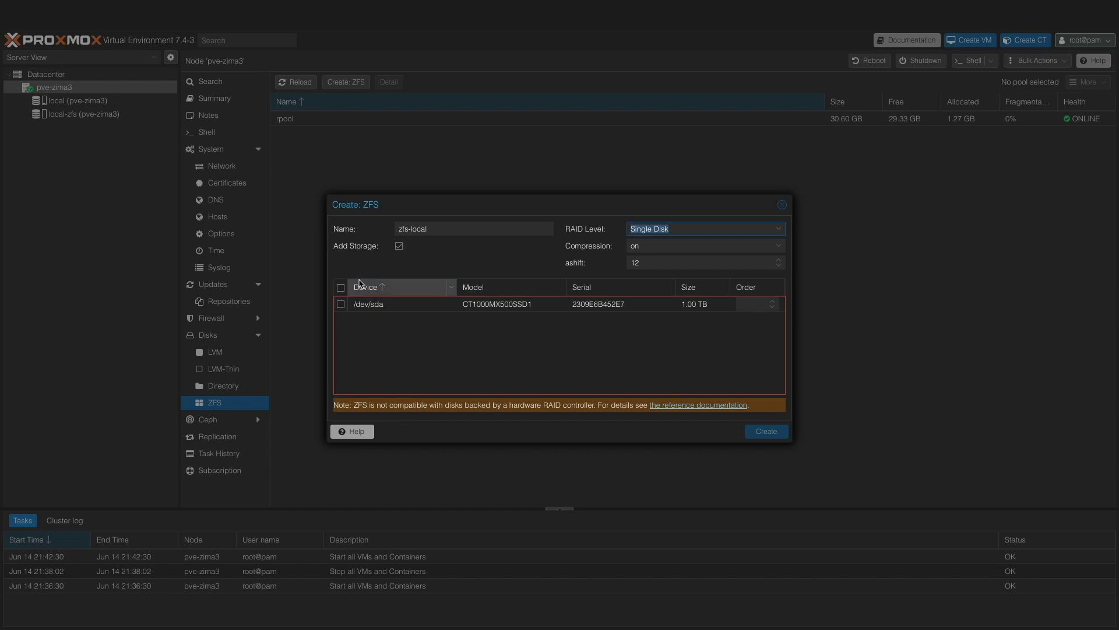
pyautogui.click(342, 304)
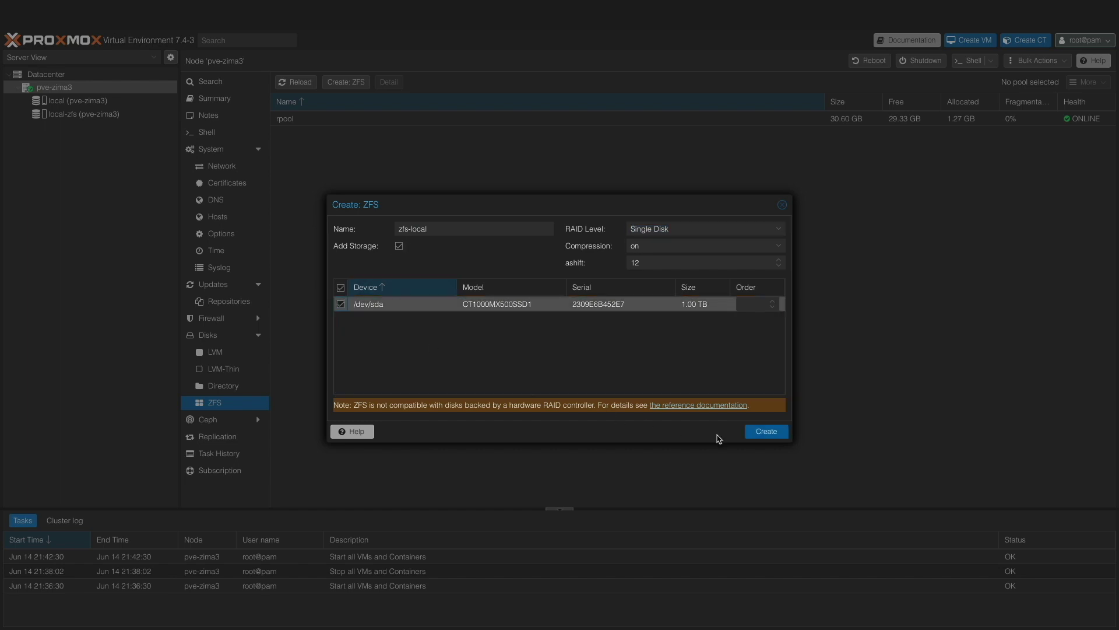
pyautogui.click(749, 434)
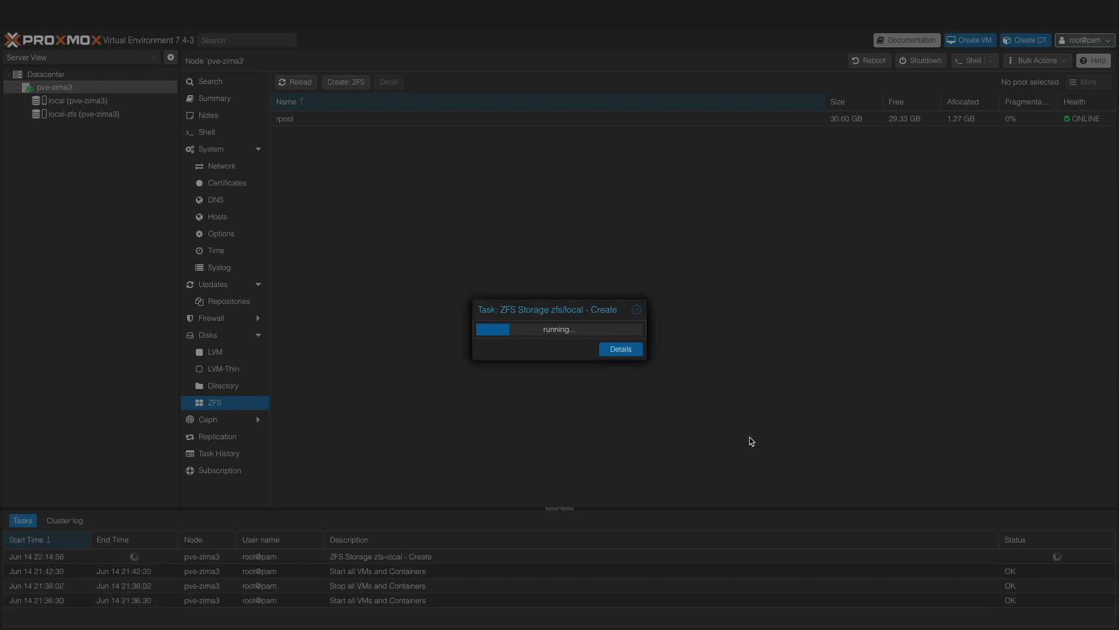